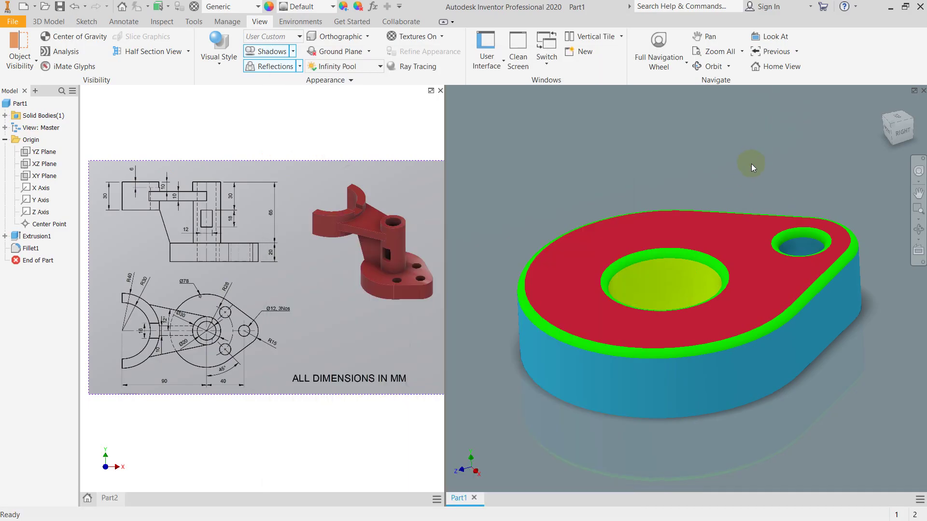
Step: Examine the dimensioned reference drawing 004.jpg in the image viewer, then return to the Inventor part windows
key("super")
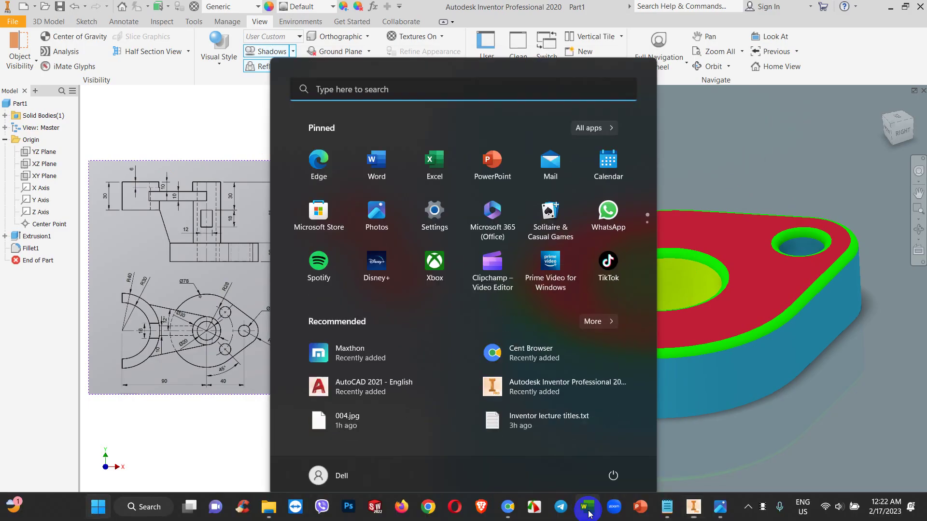
left_click(724, 510)
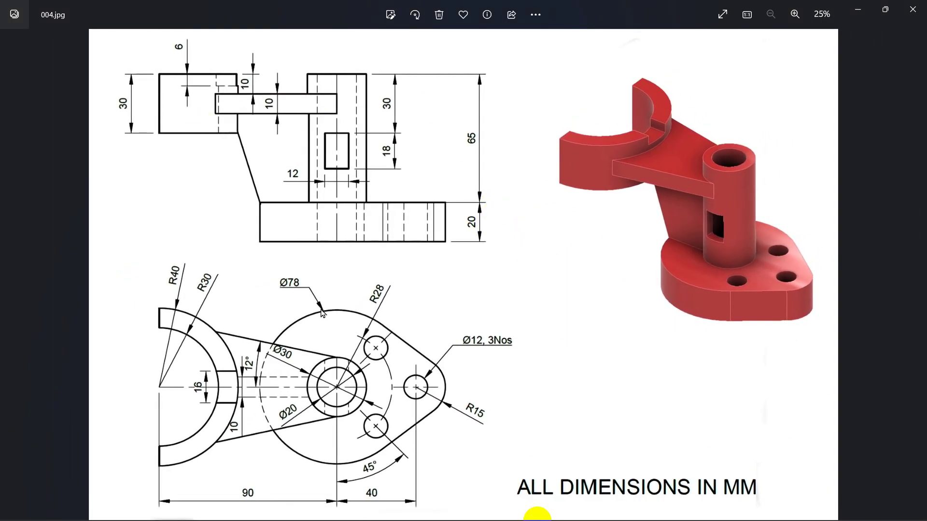
left_click(688, 512)
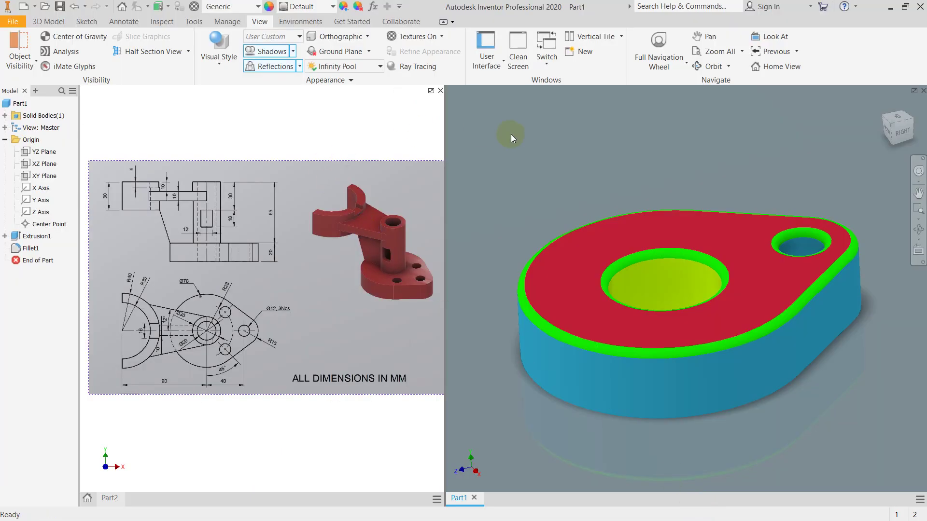
key("super")
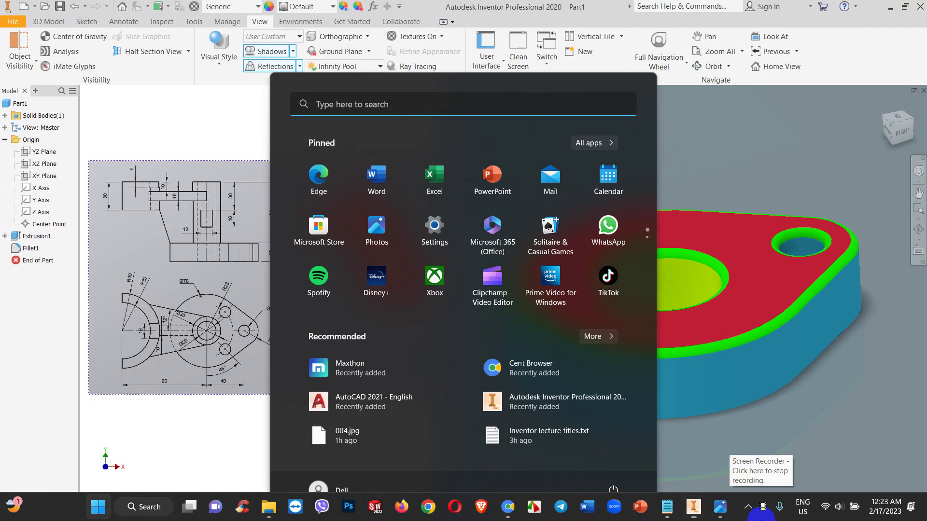
left_click(720, 507)
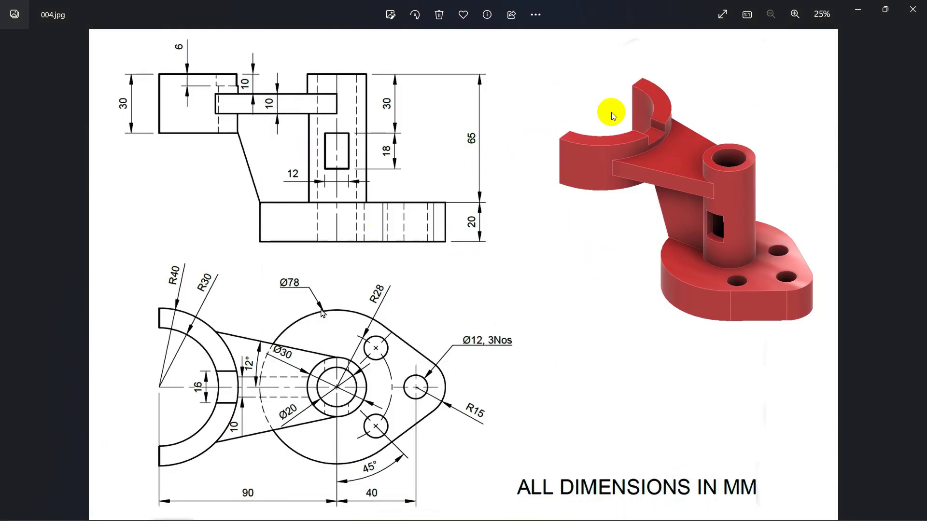
left_click(865, 7)
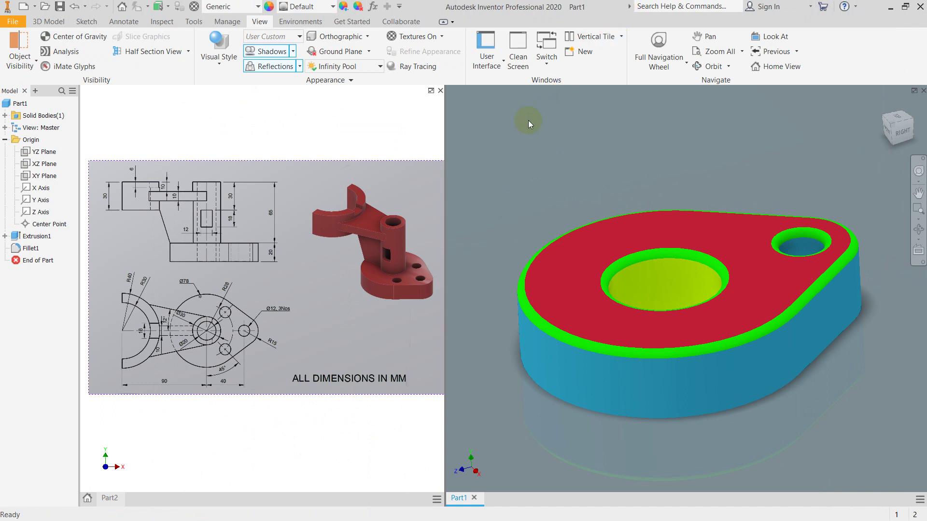
left_click(320, 147)
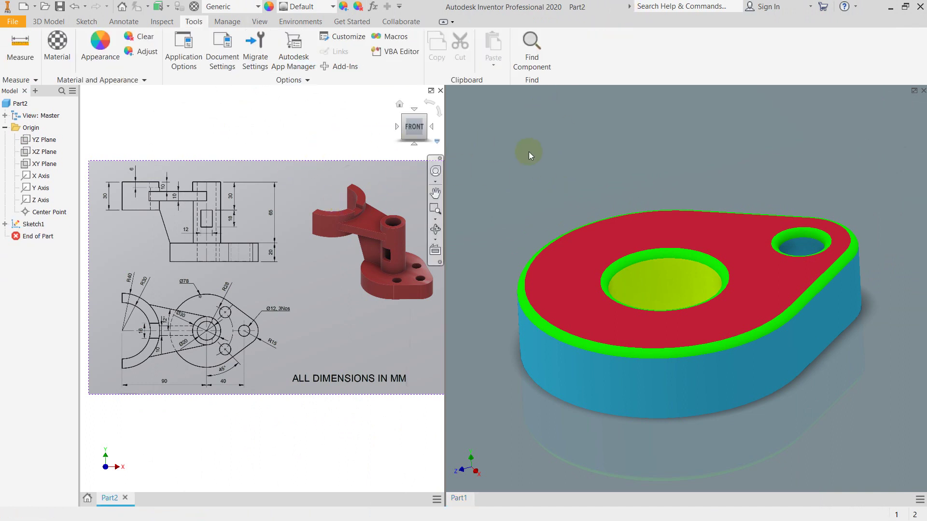
left_click(527, 155)
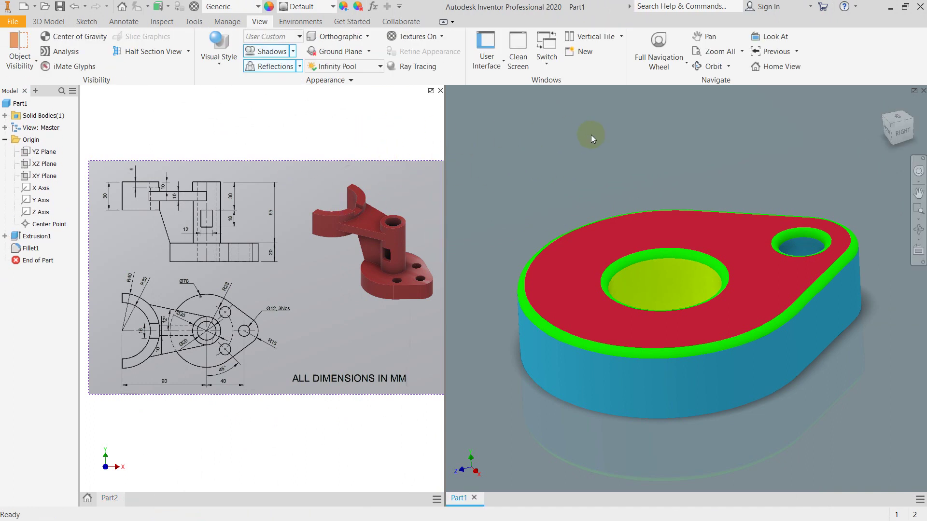
left_click(296, 108)
left_click(537, 140)
left_click(22, 9)
left_click(691, 135)
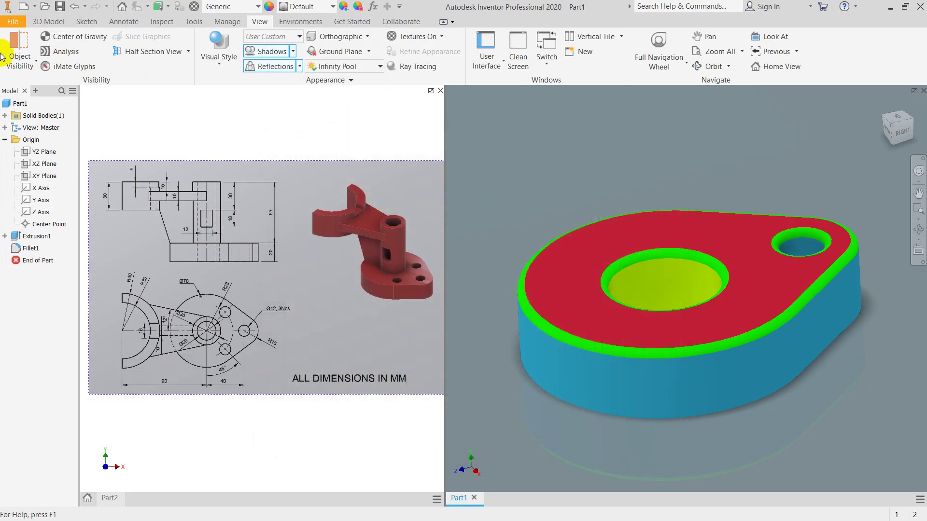
Step: Open the new file dialog and compare the part templates offered in the English and Metric folders
left_click(12, 22)
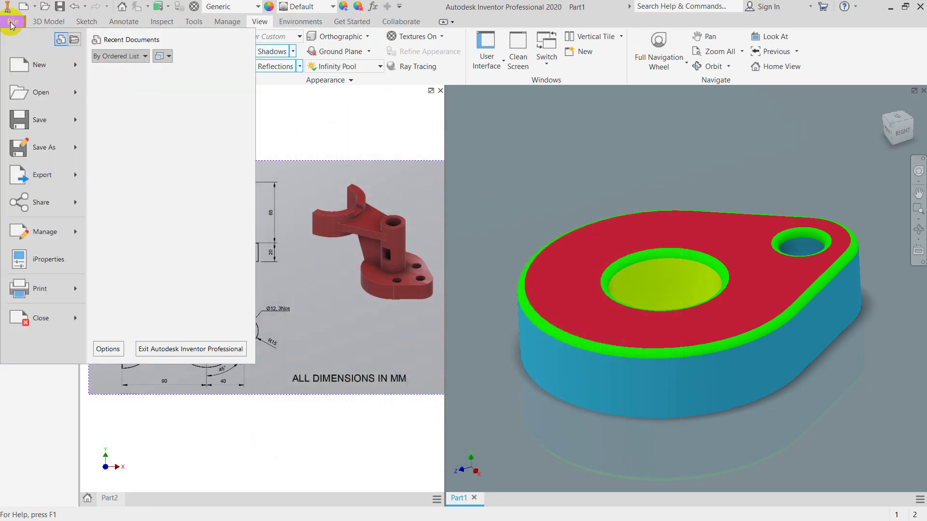
mouse_move(72, 65)
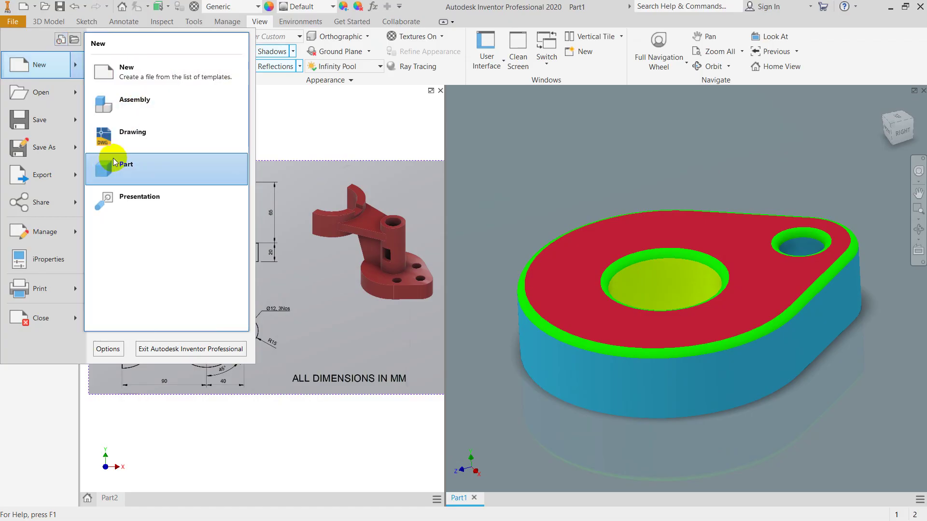
left_click(148, 82)
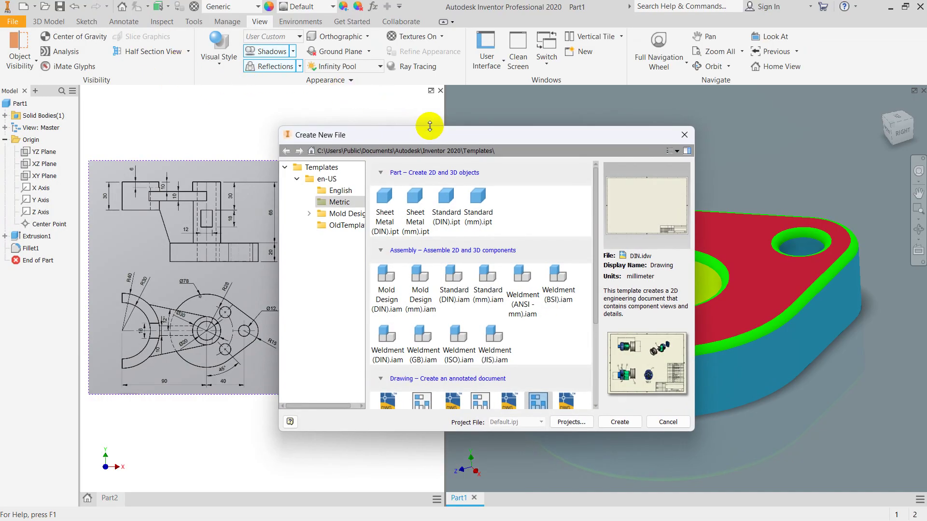
left_click_drag(431, 126, 395, 75)
left_click(445, 137)
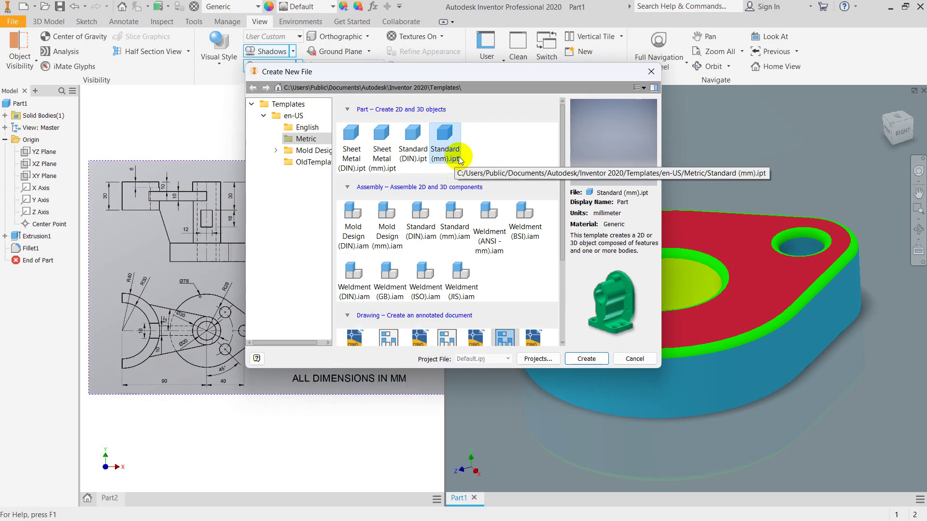
left_click(291, 128)
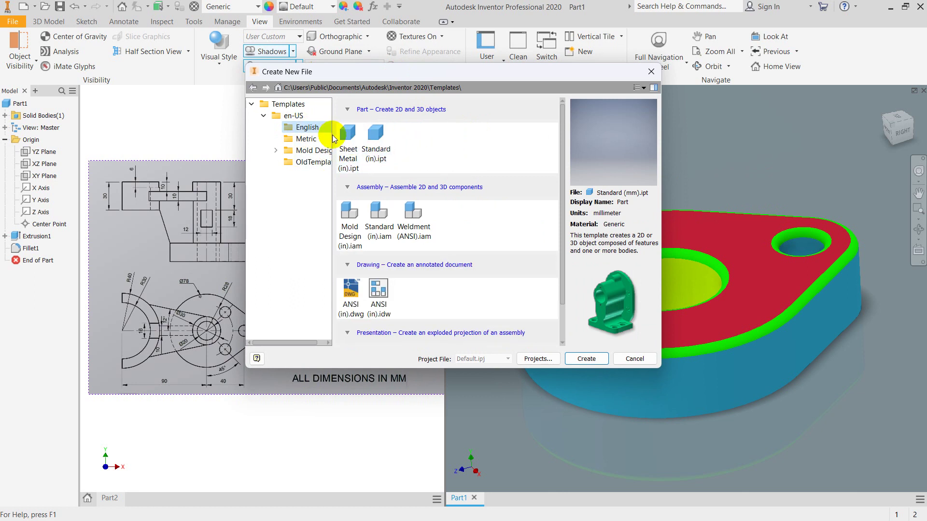
left_click(302, 139)
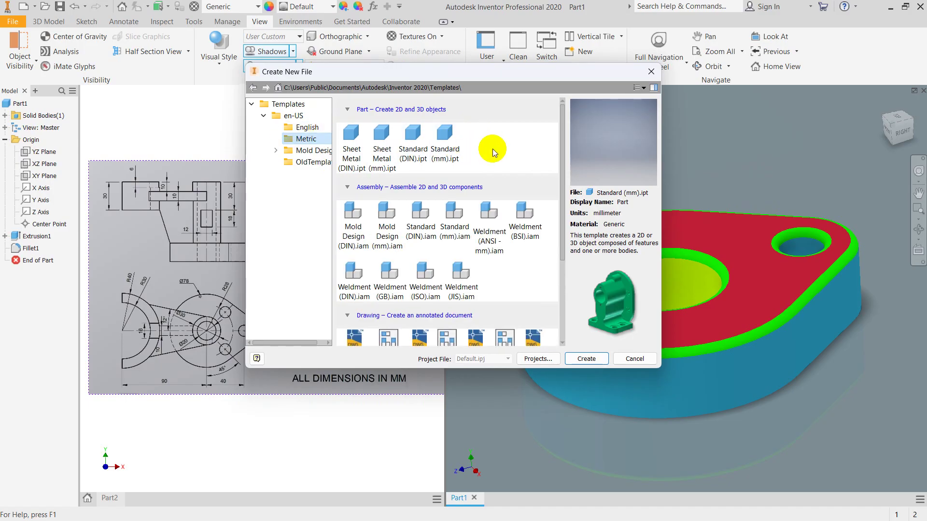
Step: Create a new part from the Metric template Standard (mm).ipt and dismiss the lock file error
left_click(446, 147)
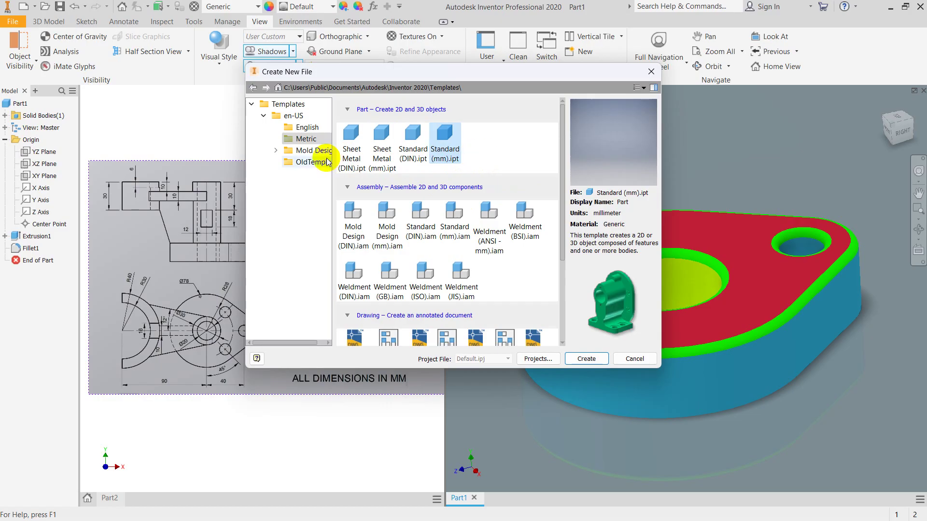
left_click(413, 144)
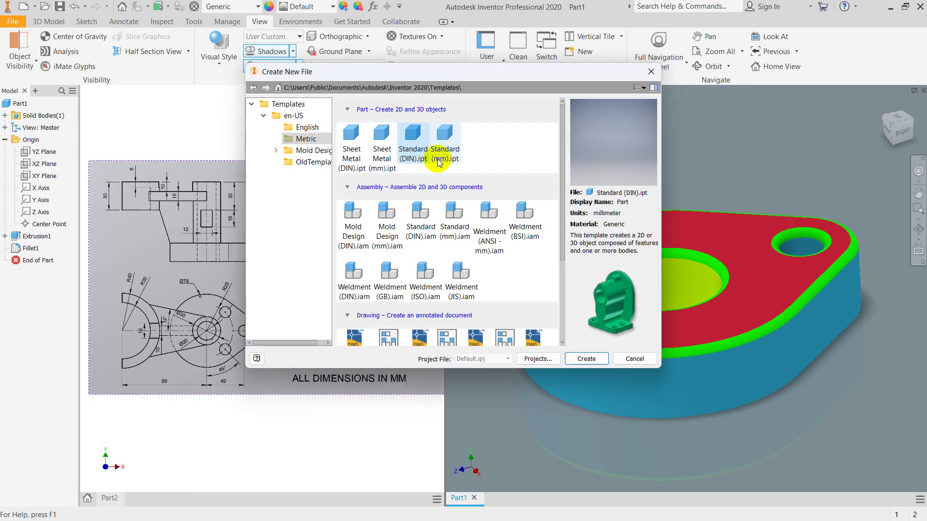
left_click(445, 145)
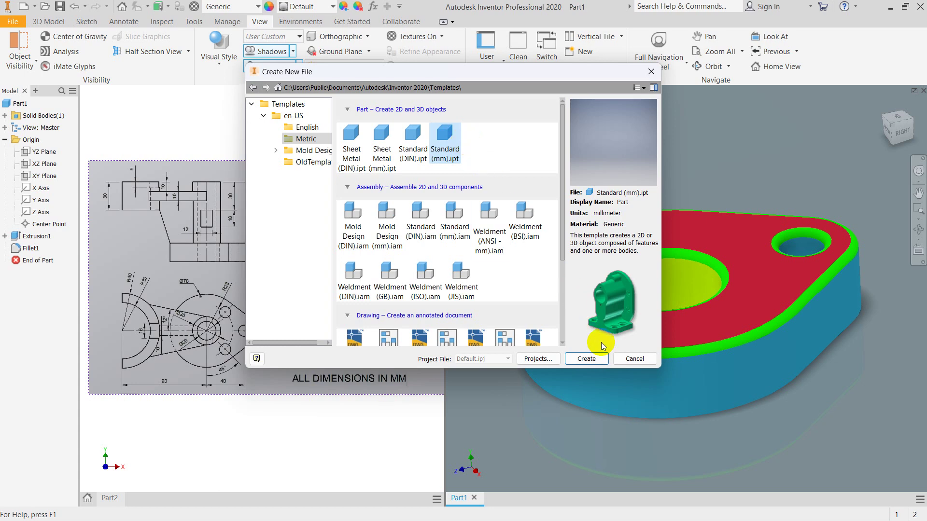
left_click(588, 360)
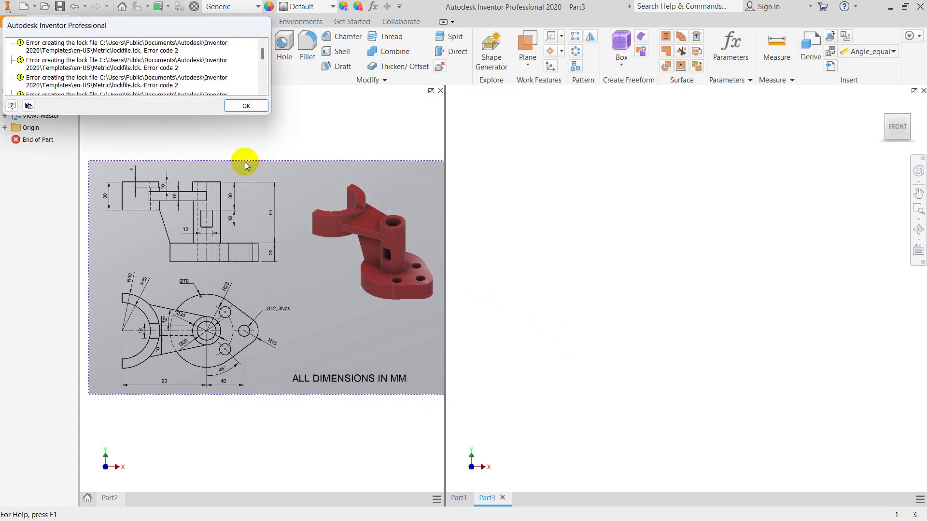
left_click(231, 107)
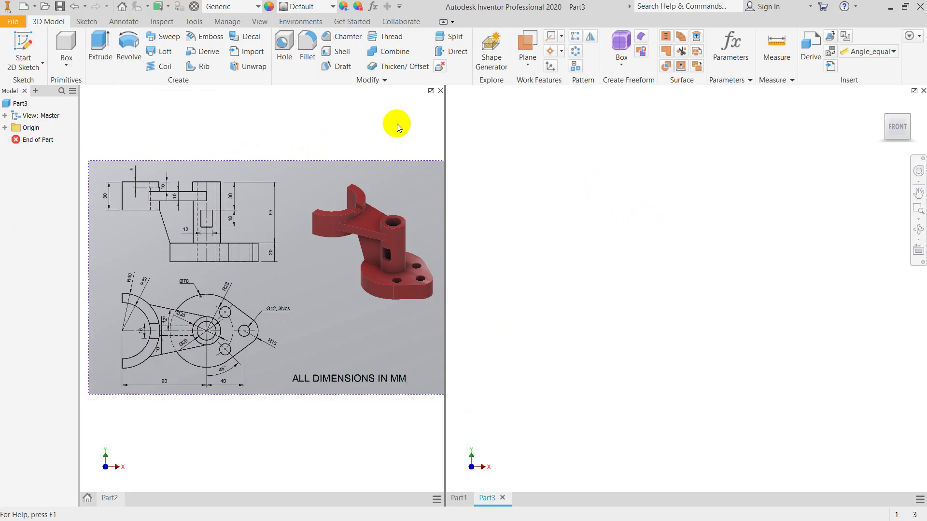
left_click(440, 90)
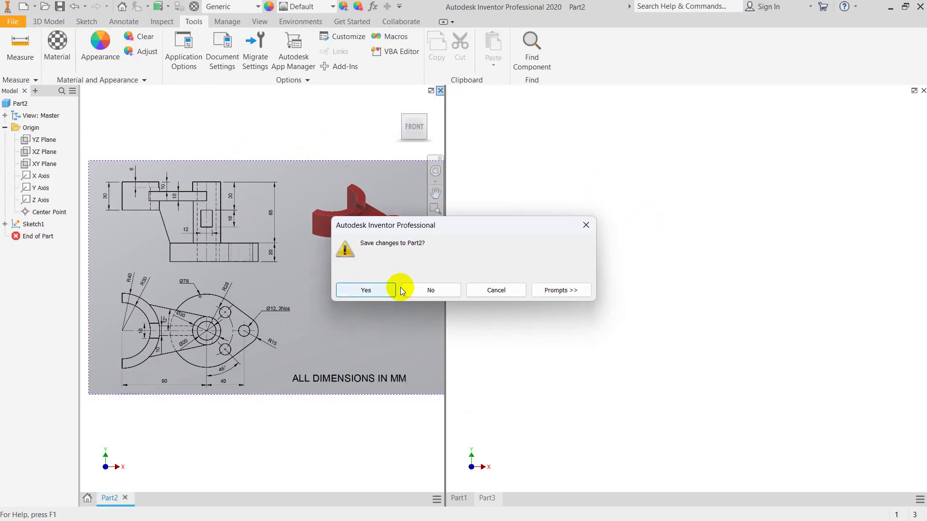
left_click(368, 290)
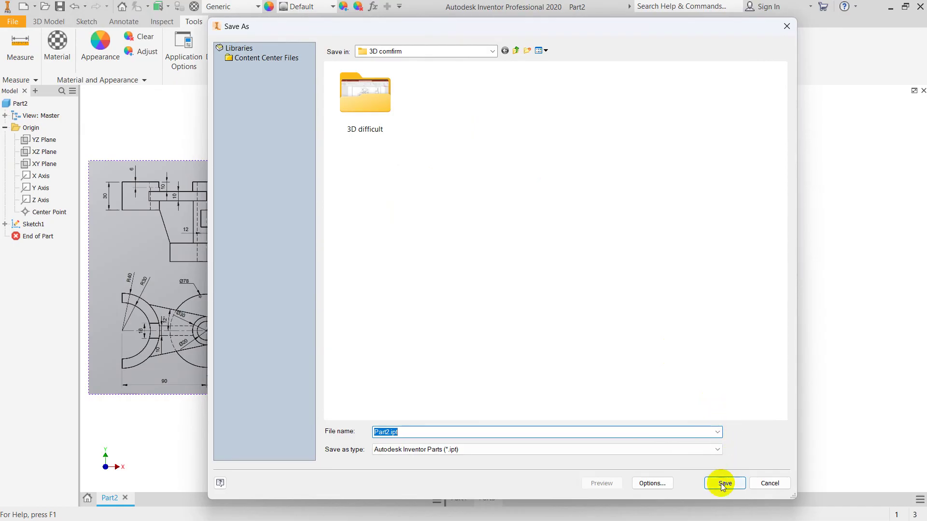
left_click(770, 482)
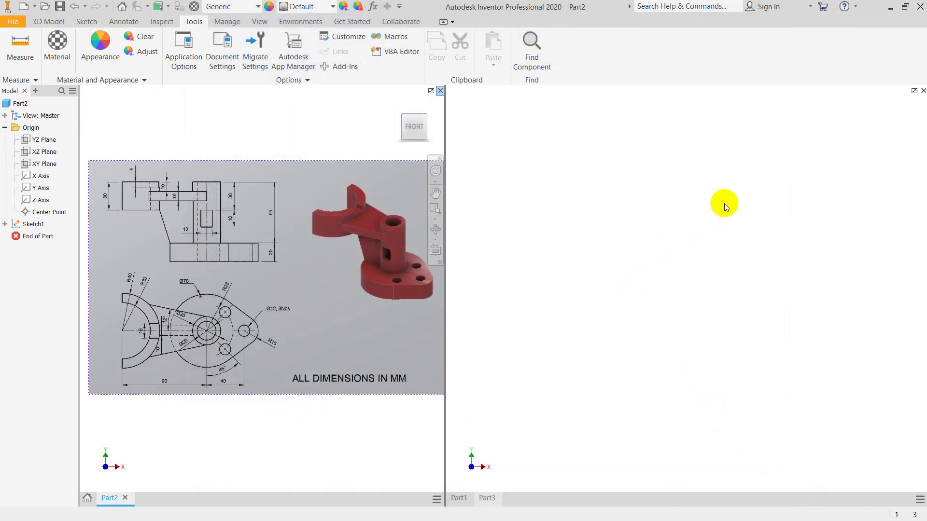
Step: Close all open part documents, discarding the changes to Part1 and Part2
left_click(923, 91)
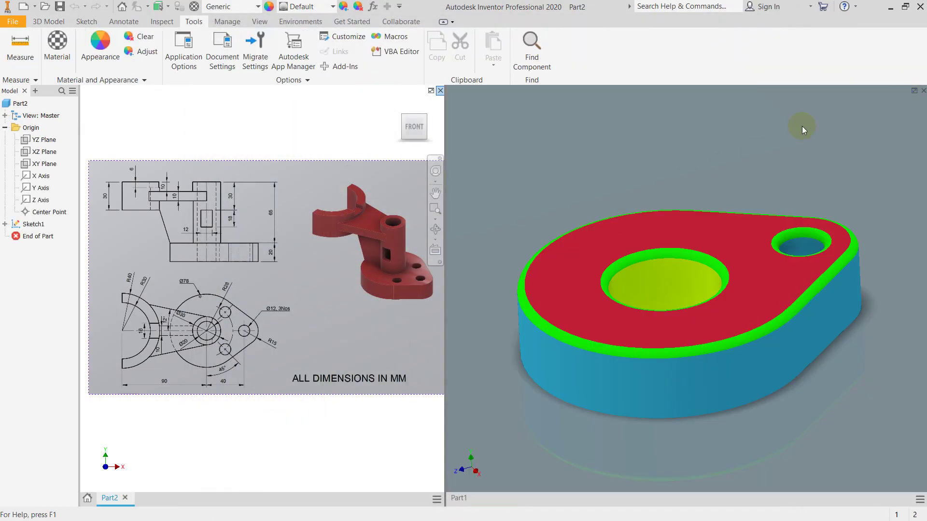
left_click(923, 91)
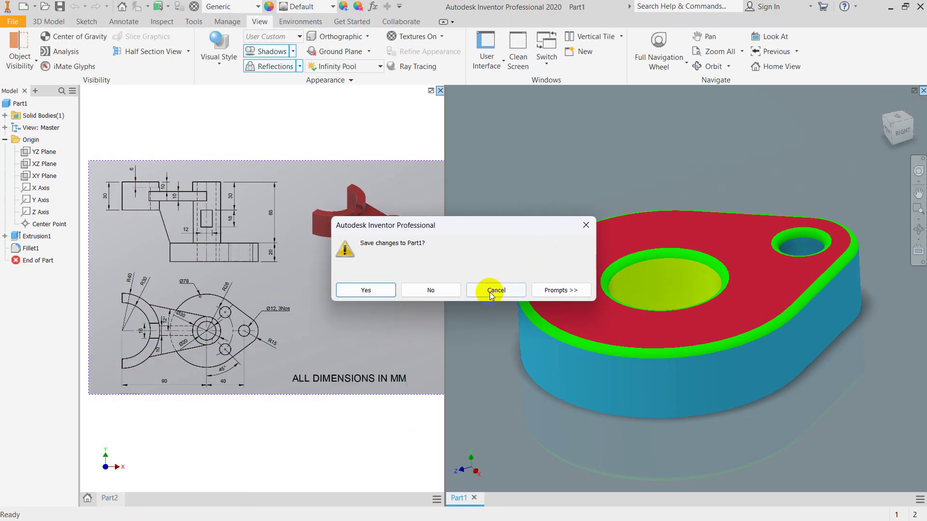
left_click(431, 291)
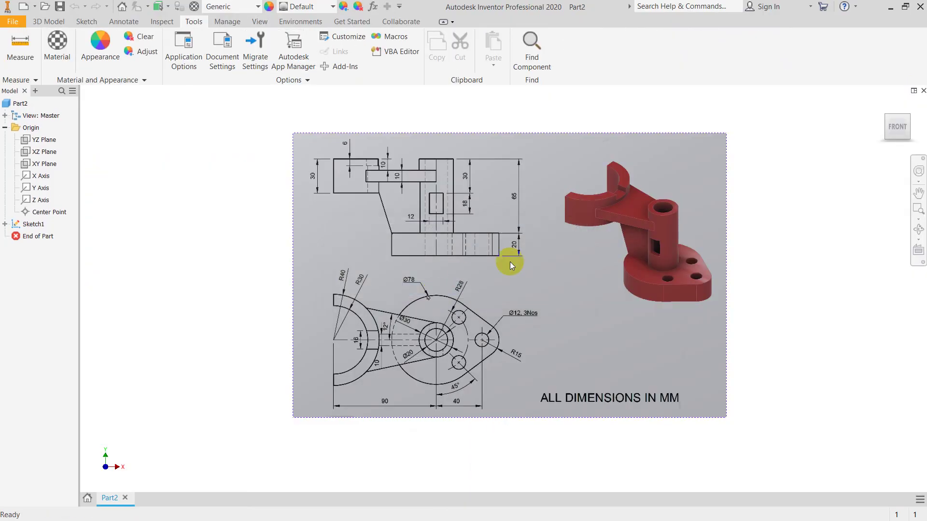
left_click(923, 91)
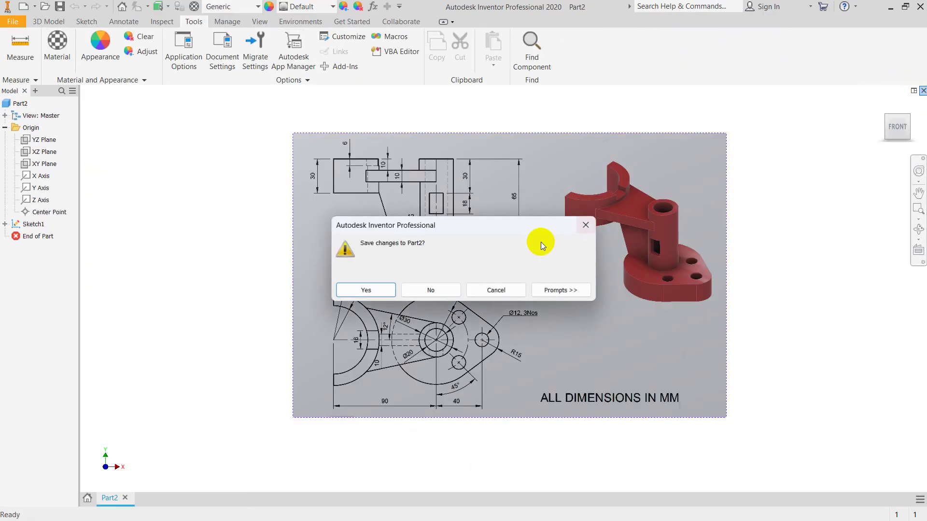
left_click(438, 291)
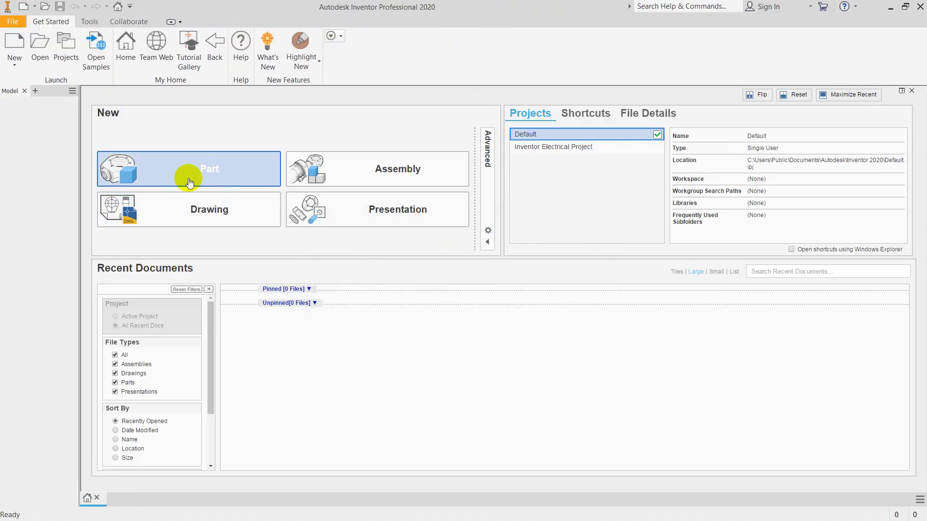
Step: Start a single new millimetre part from the Metric Standard (mm).ipt template and dismiss the lock file error
left_click(22, 25)
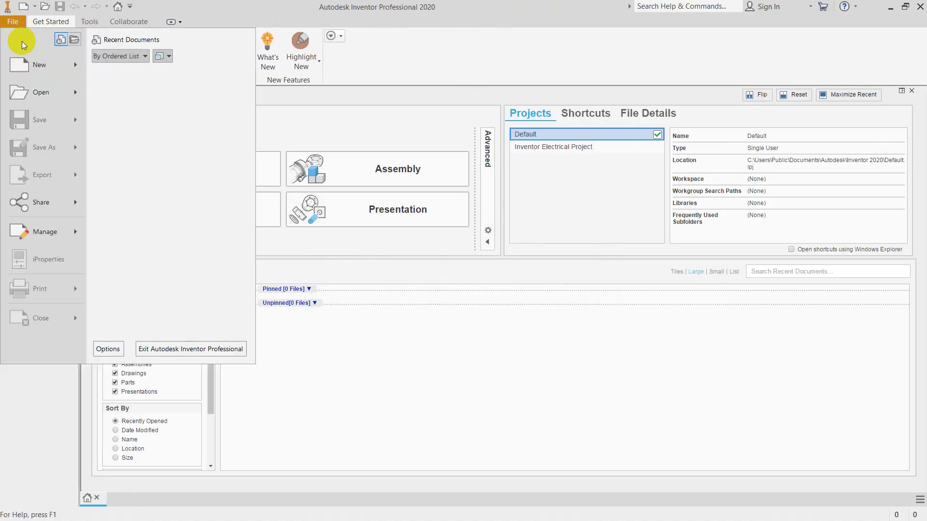
mouse_move(74, 63)
left_click(161, 73)
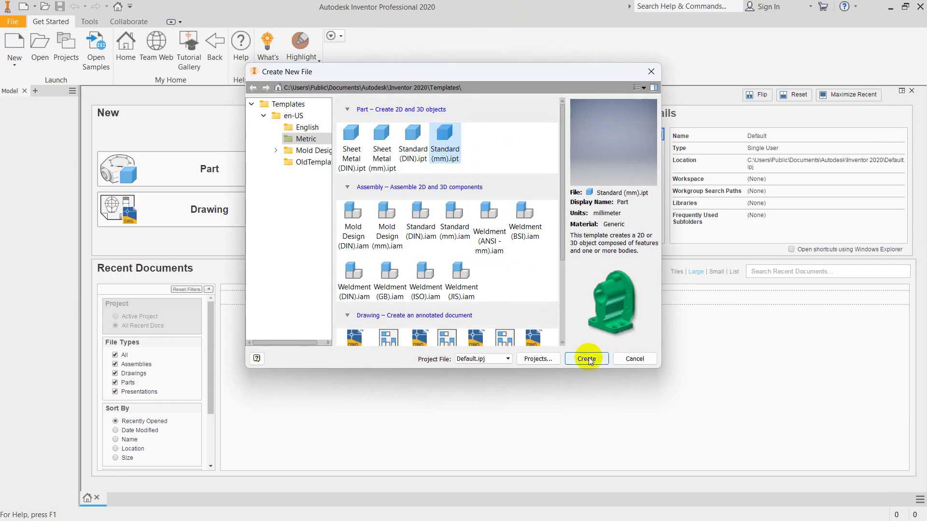
left_click(587, 359)
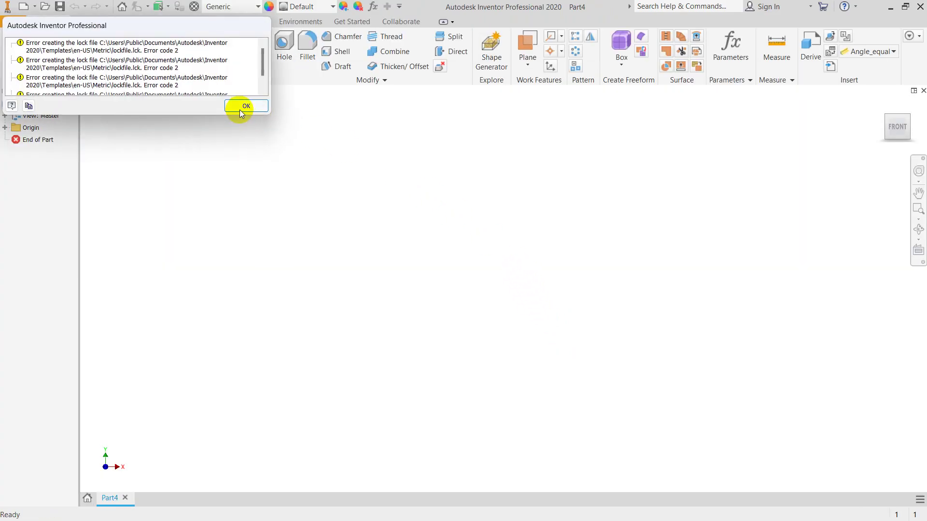
left_click(241, 107)
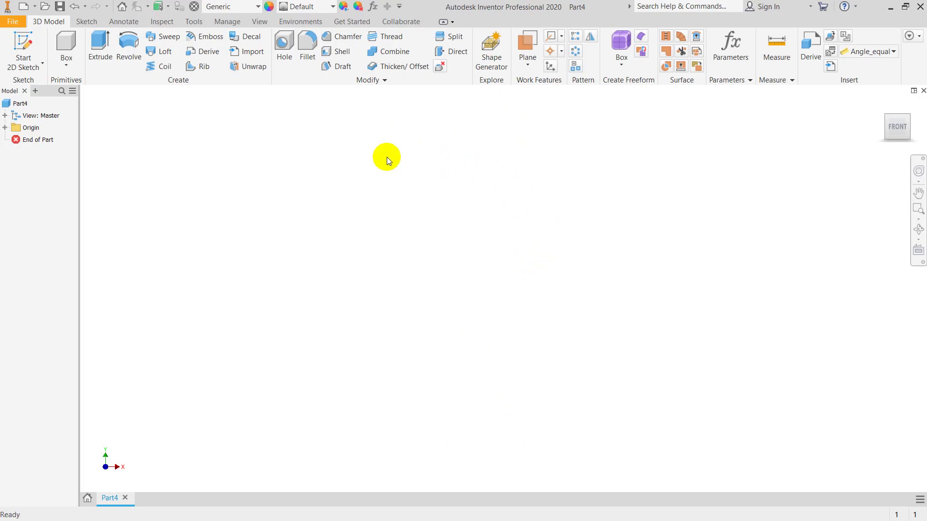
Step: Tile the home and Part4 windows side by side, trying the Arrange, Vertical Tile and Arrange layouts in turn
left_click(260, 22)
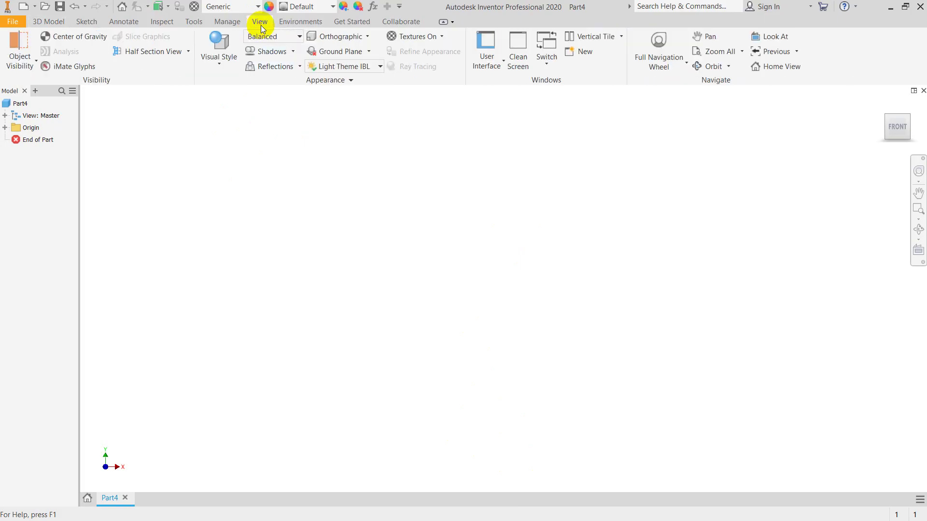
left_click(620, 34)
left_click(593, 57)
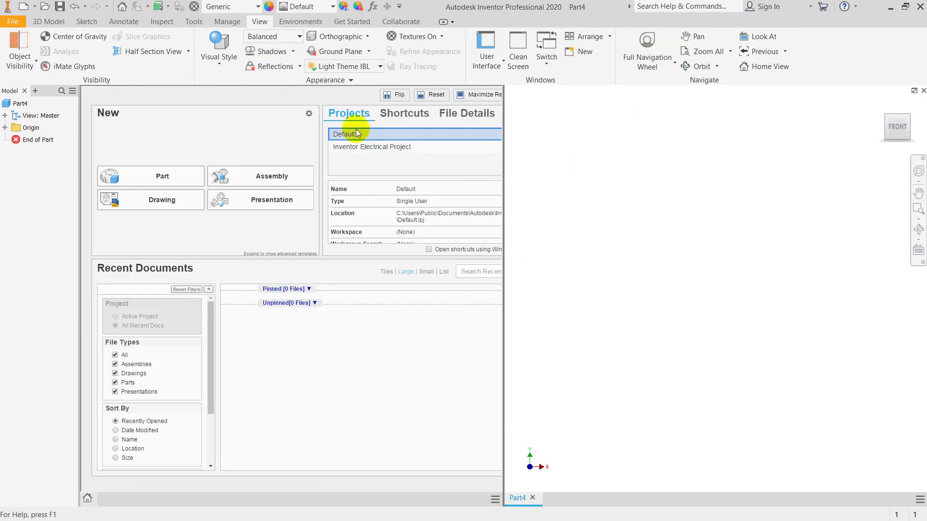
left_click(611, 39)
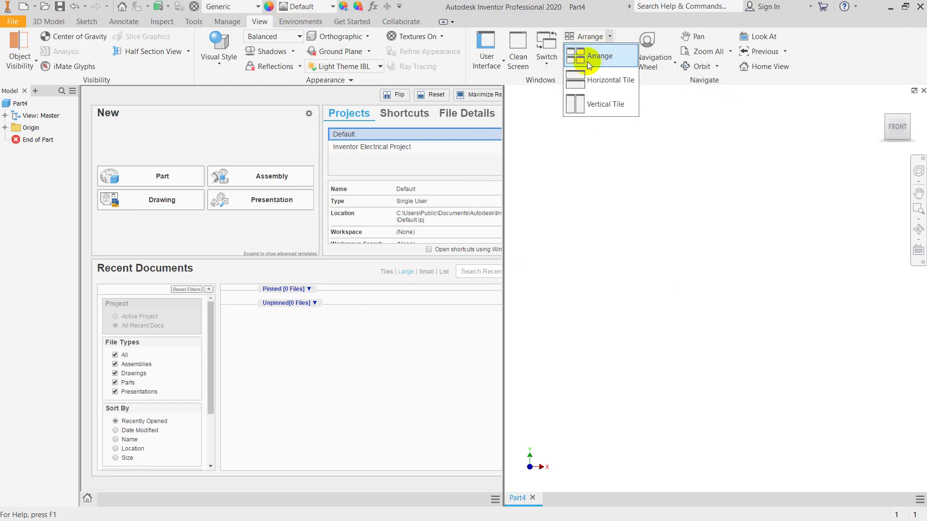
left_click(579, 108)
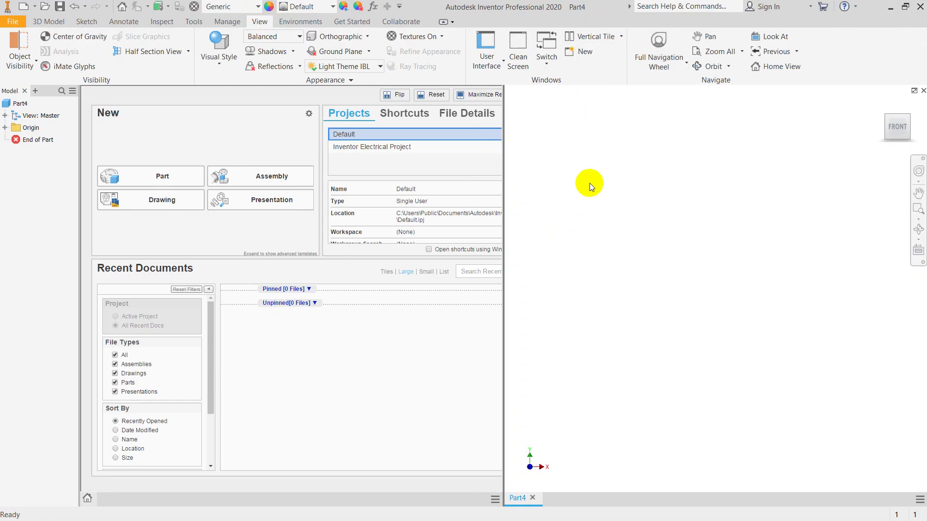
left_click(618, 41)
left_click(595, 60)
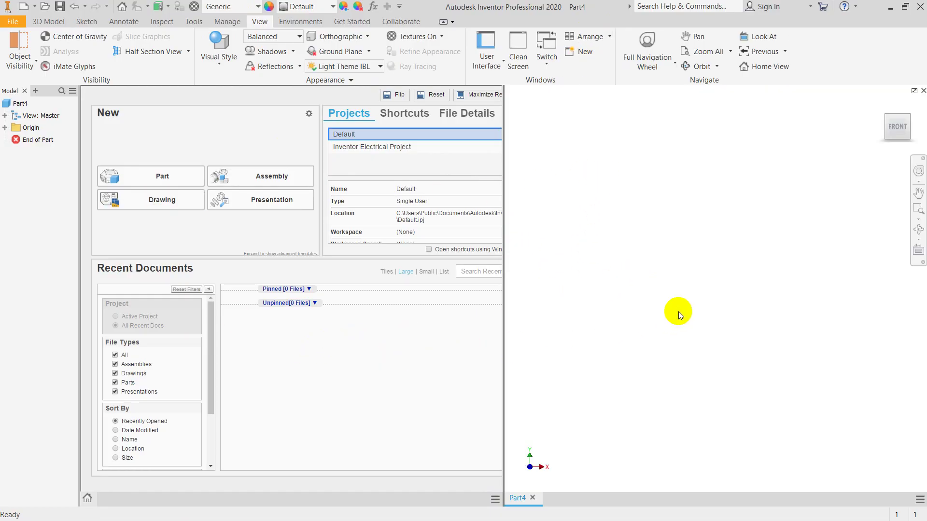
Step: Alternate the active window between the home page and Part4 to compare the commands offered for each
left_click(388, 382)
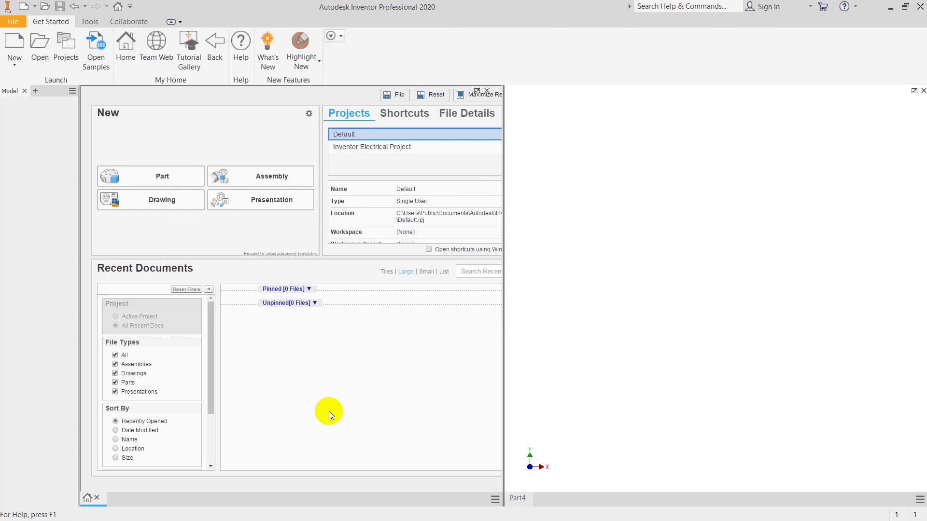
left_click(656, 239)
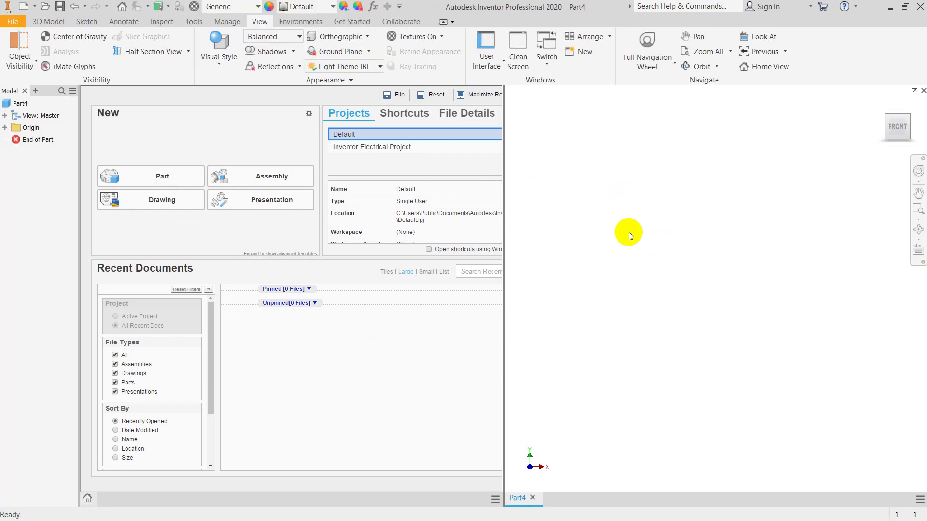
left_click(379, 373)
left_click(564, 294)
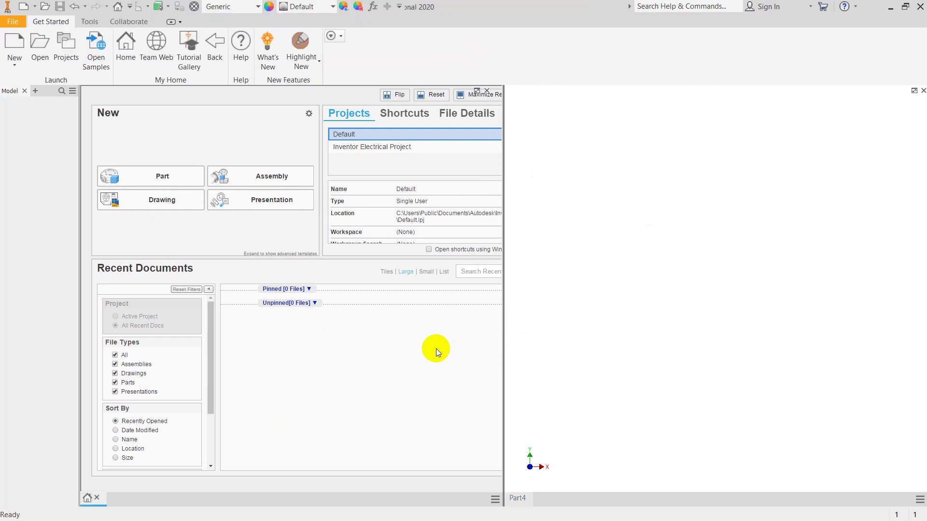
left_click(436, 348)
left_click(657, 228)
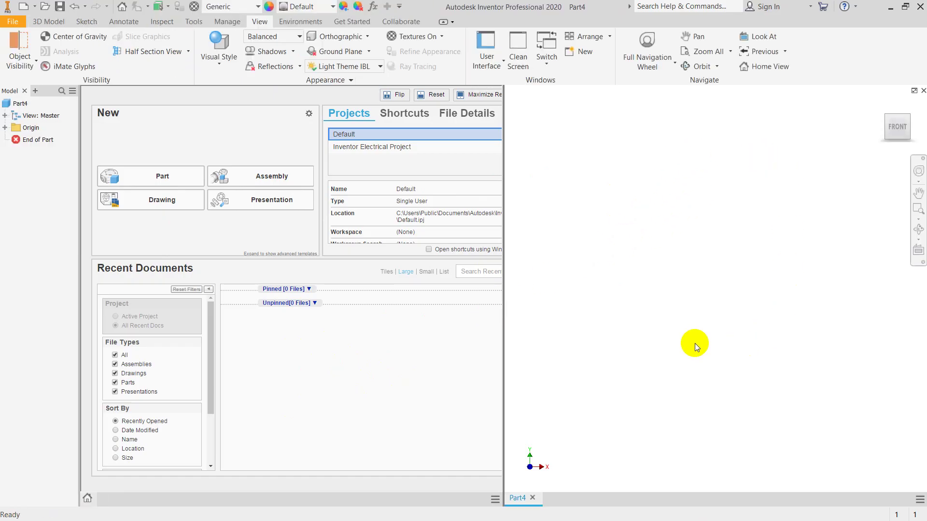
Step: Create a second new part from the home window and dismiss the lock file error
left_click(381, 372)
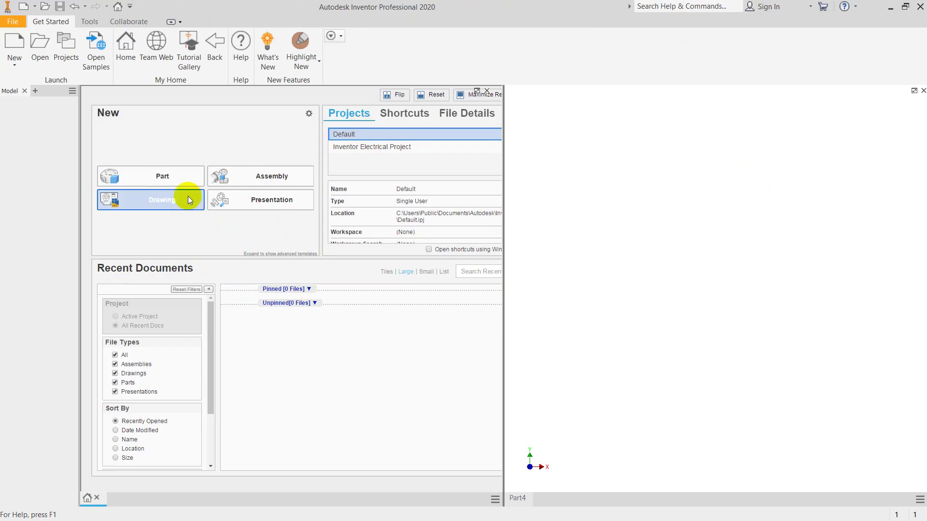
left_click(175, 176)
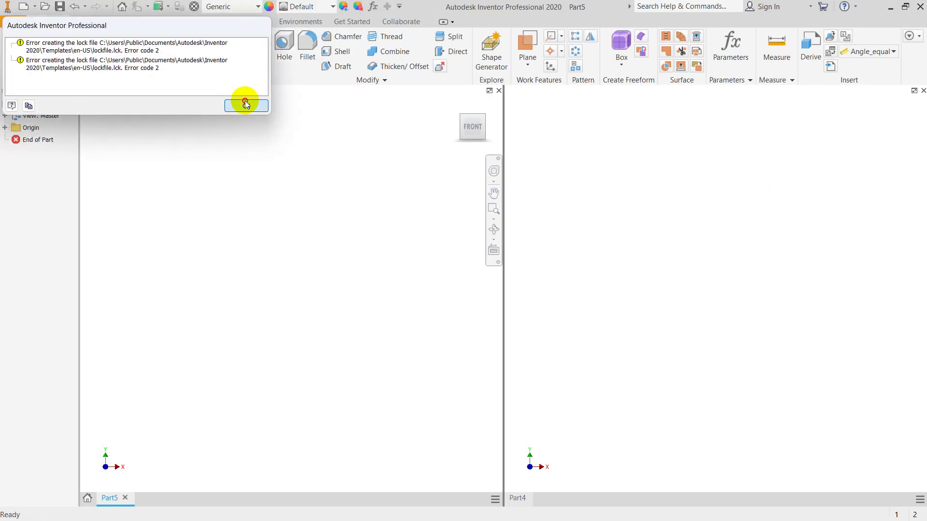
left_click(245, 102)
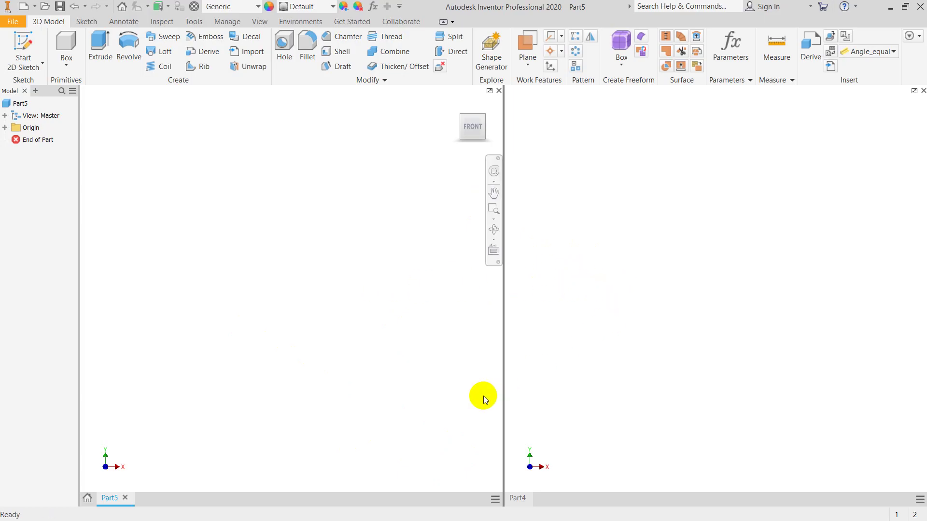
Step: Switch the active window back and forth between Part4 and Part5, ending on Part5
left_click(561, 443)
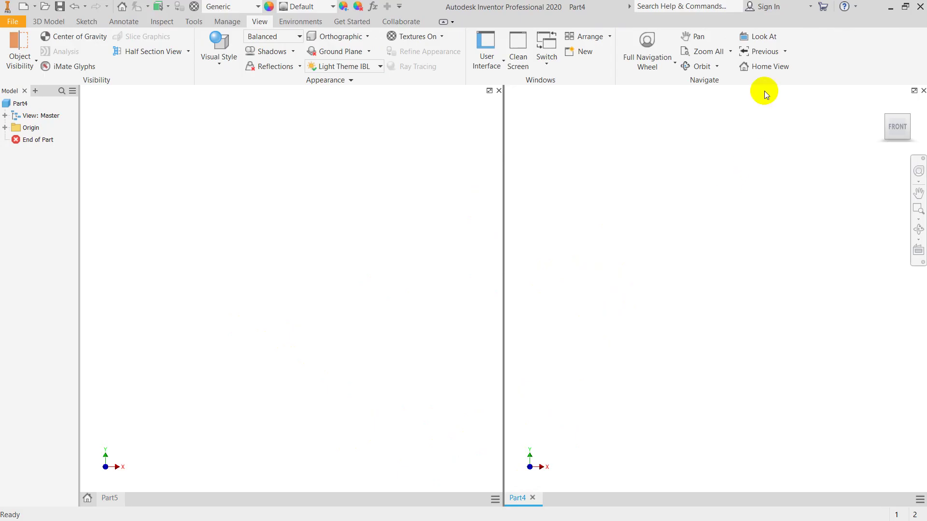
left_click(250, 229)
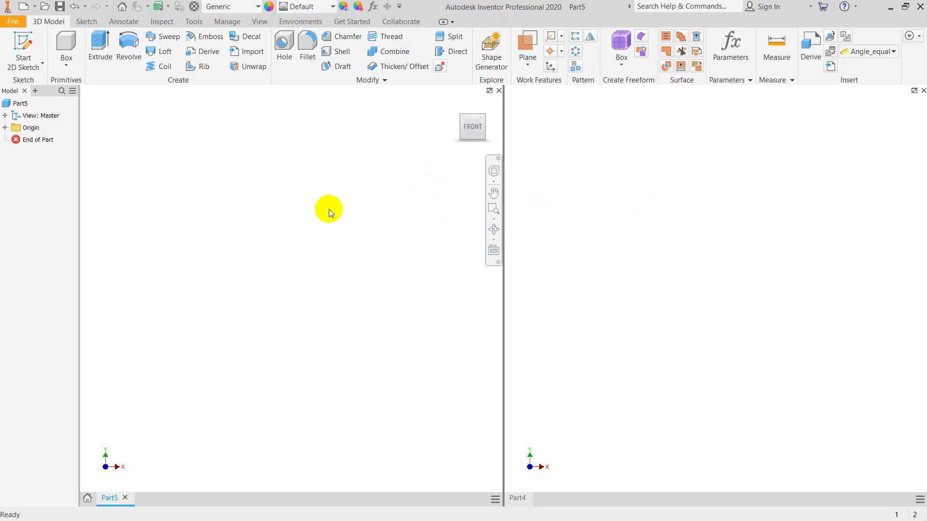
left_click(705, 238)
left_click(348, 248)
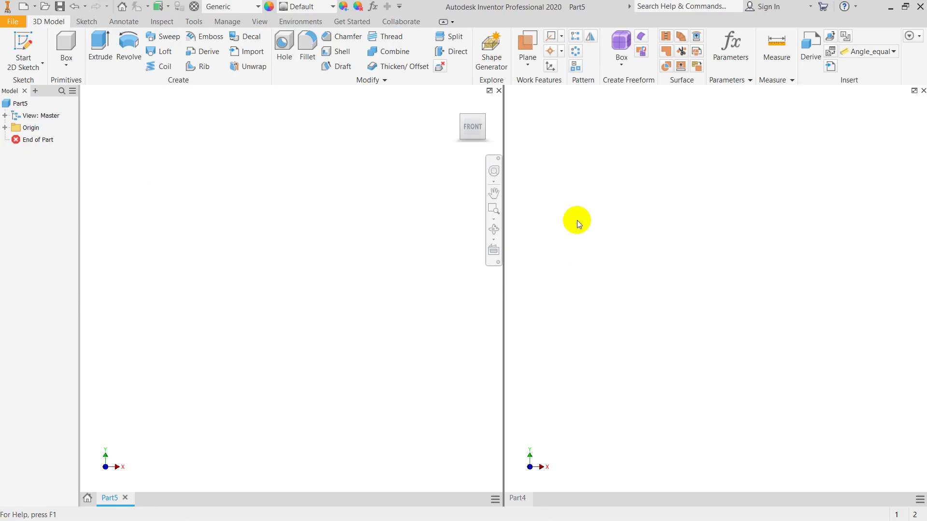
Step: Start a 2D sketch on the XY plane of Part5
left_click(92, 23)
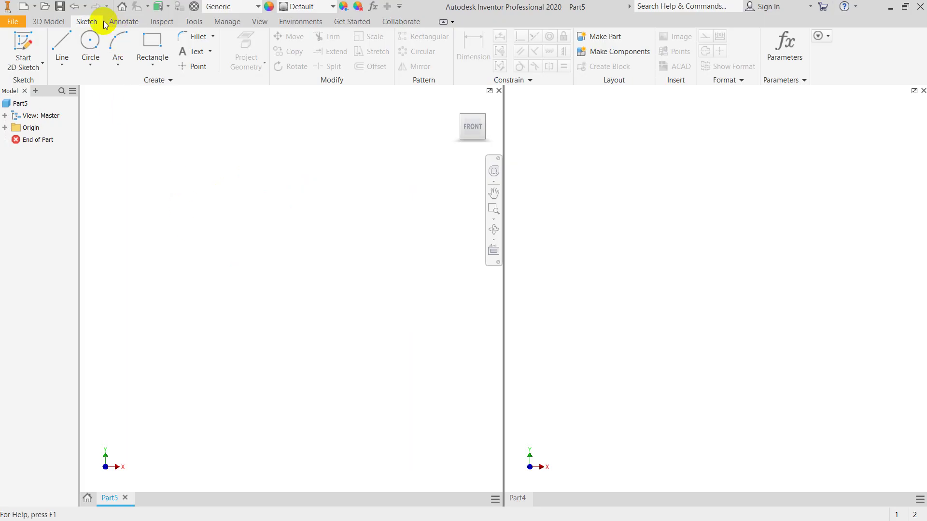
left_click(24, 42)
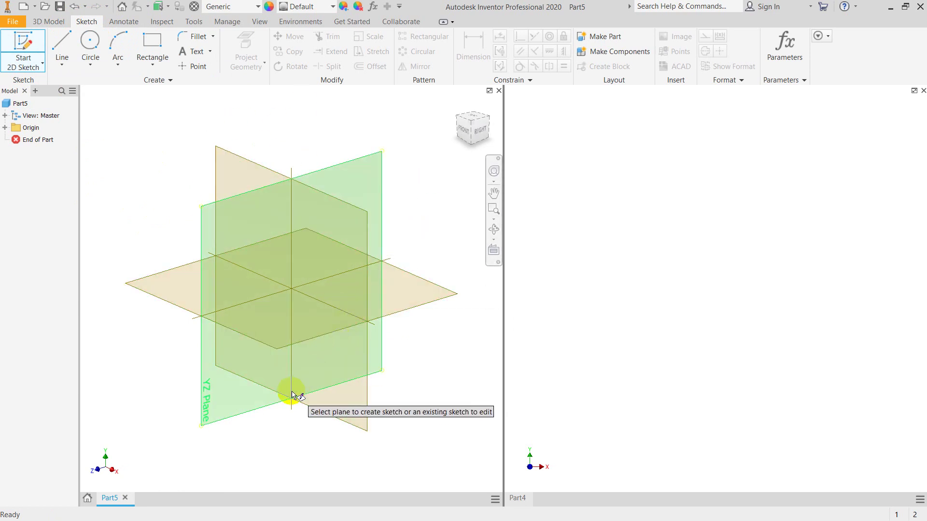
left_click(236, 159)
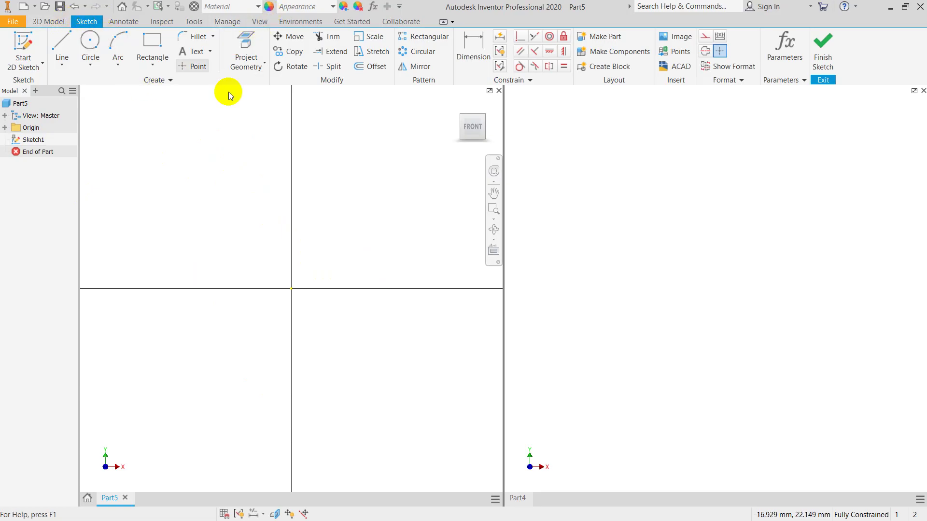
Step: Start inserting an image into the sketch and look through the drawings in the 3D comfirm folder
left_click(682, 37)
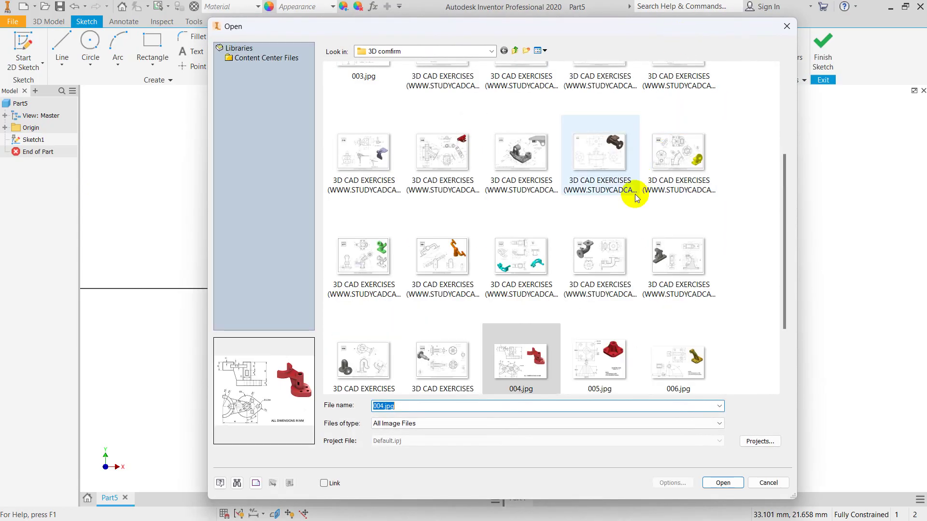
scroll(625, 227, "down", 1)
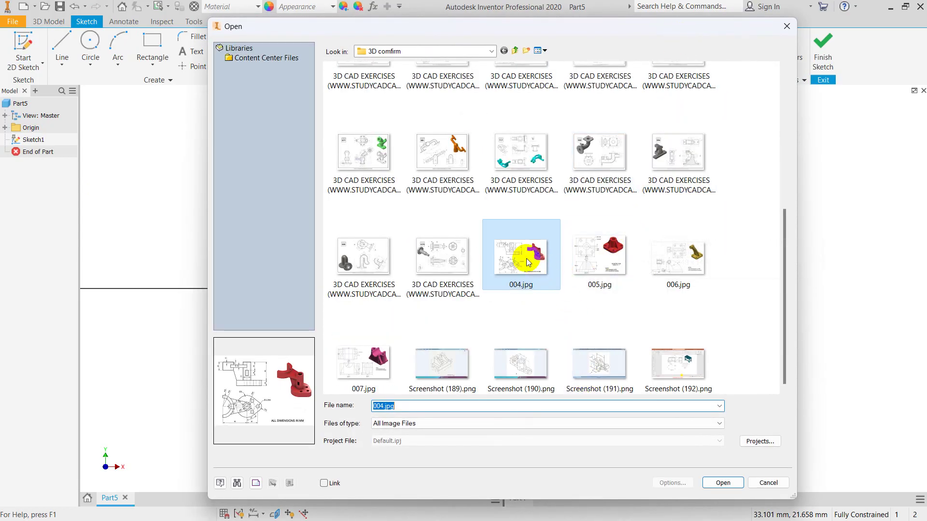
scroll(530, 201, "up", 5)
scroll(534, 154, "down", 5)
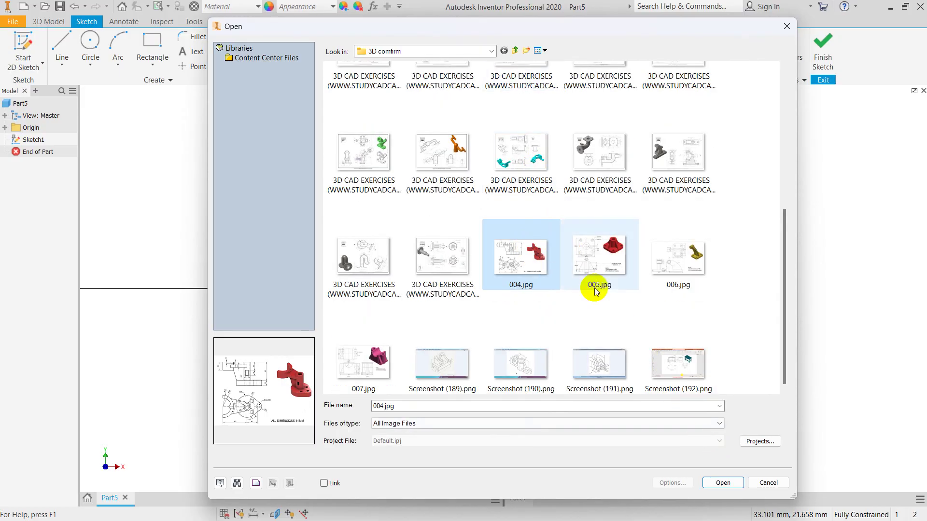
scroll(538, 208, "up", 5)
scroll(539, 208, "down", 5)
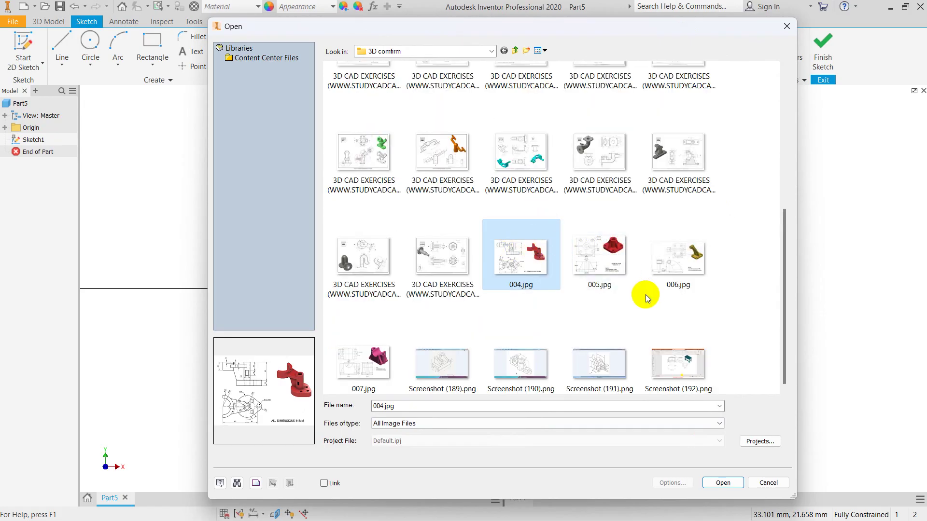
Step: Switch the image file location to This PC to view the available drives
left_click(492, 51)
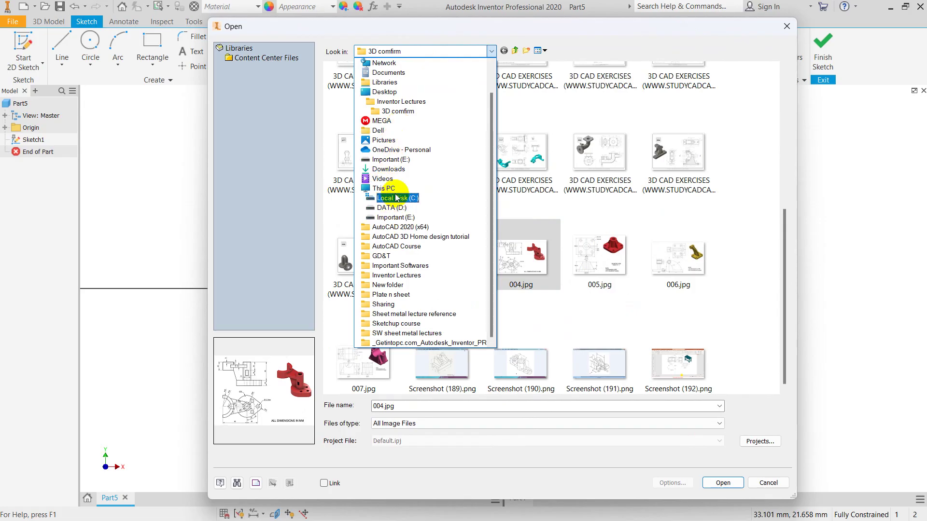
left_click(386, 188)
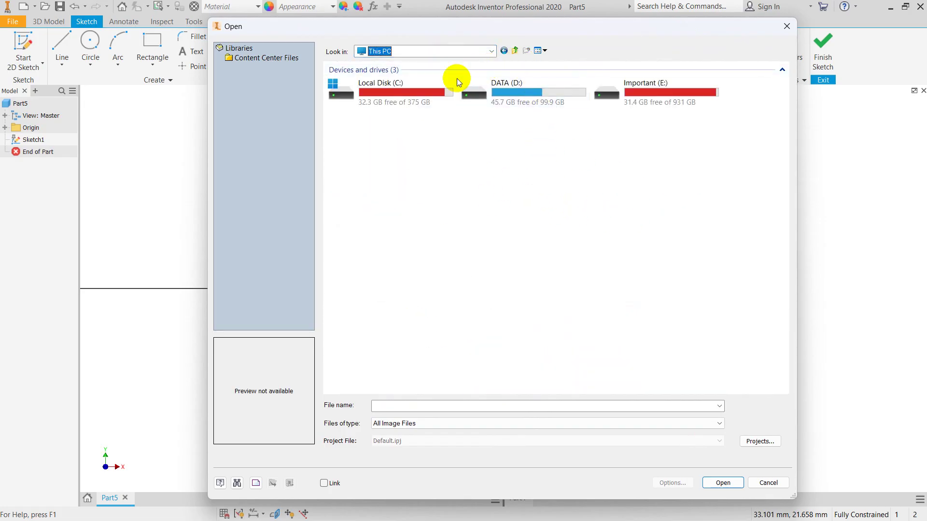
left_click(492, 51)
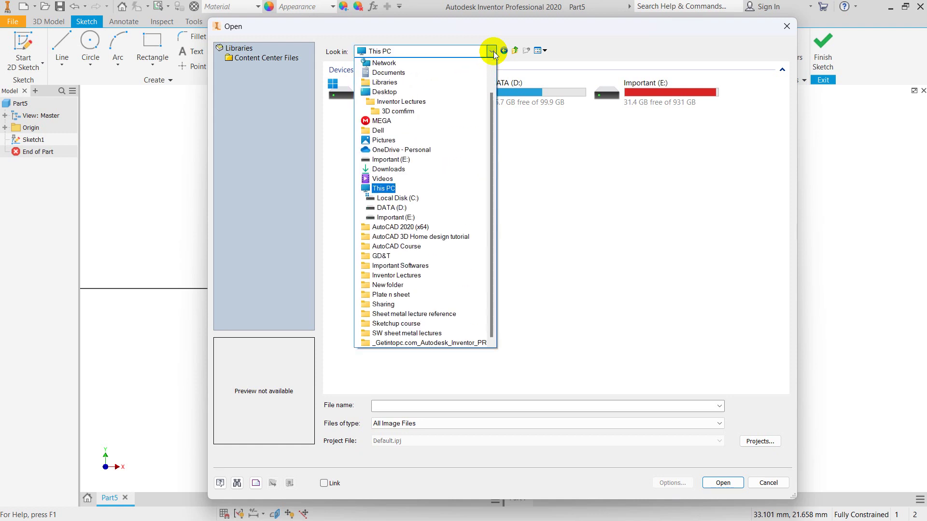
left_click(393, 189)
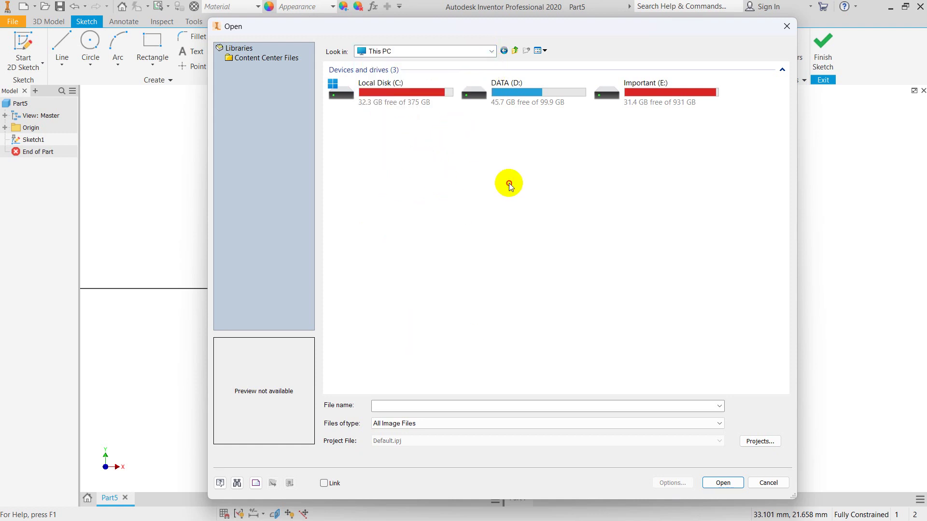
Step: Browse from the Desktop through Inventor Lectures to the 3D comfirm folder, checking the 3D folder on the way
left_click(492, 51)
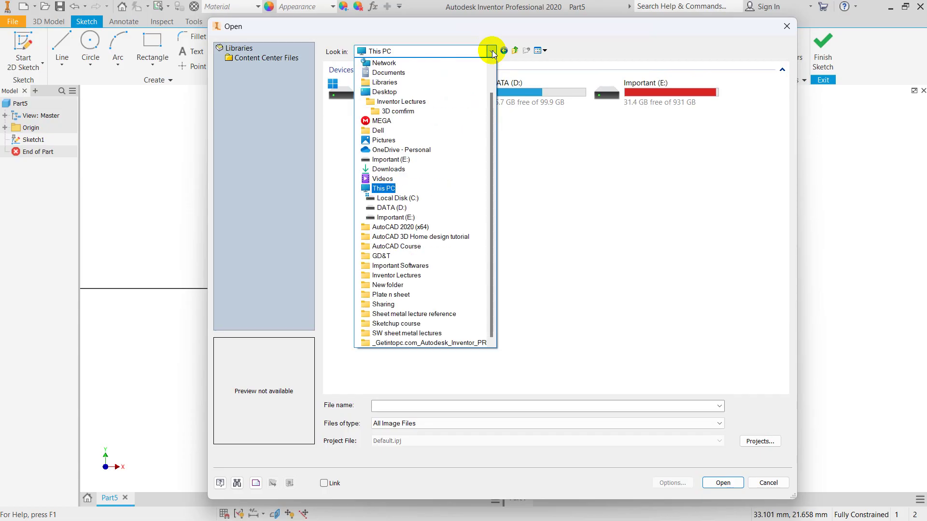
left_click(382, 93)
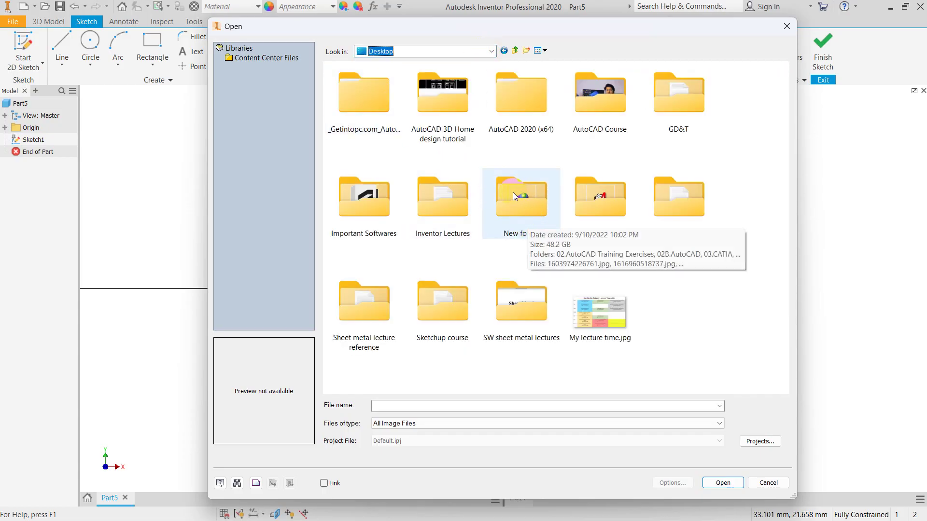
left_click(389, 82)
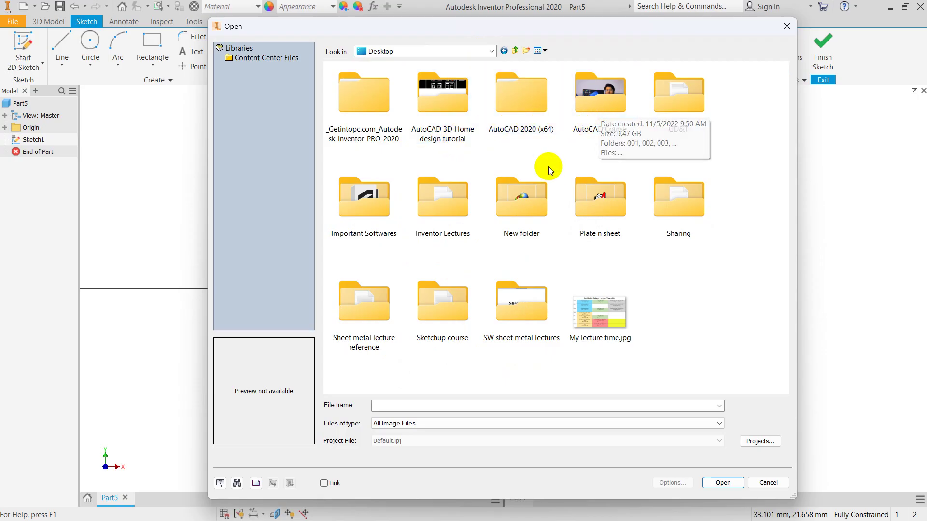
left_click(400, 215)
double_click(459, 207)
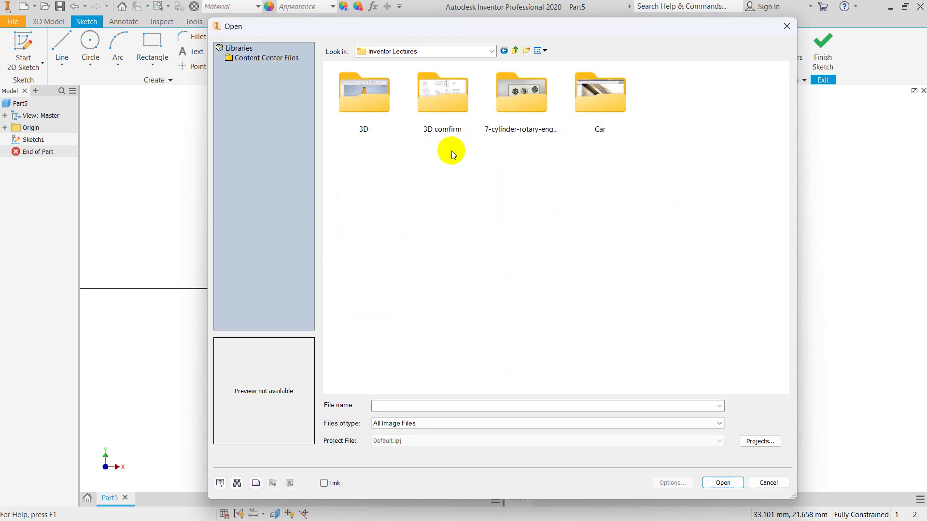
double_click(367, 103)
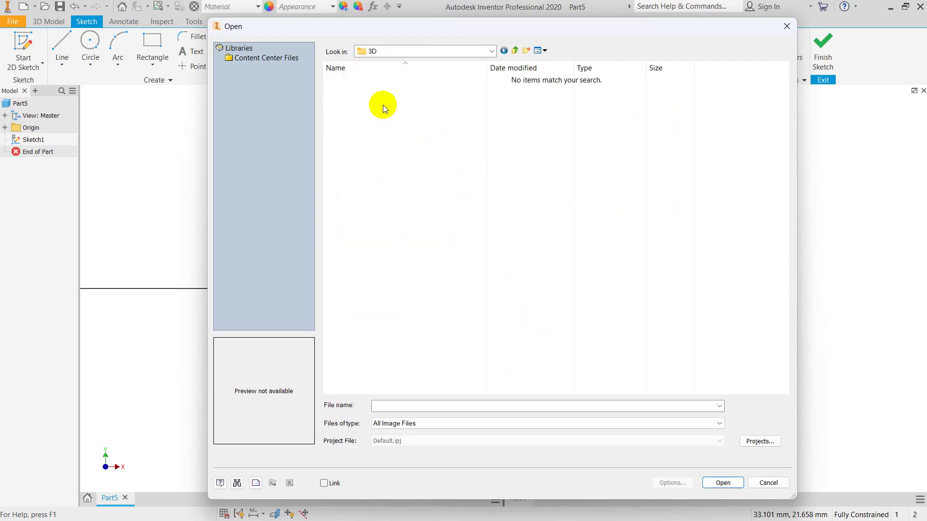
left_click(502, 51)
double_click(448, 99)
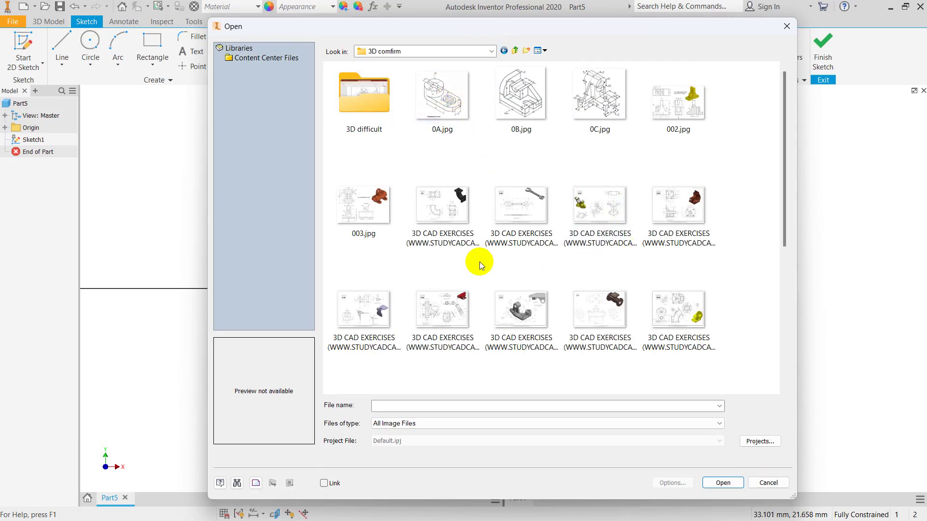
Step: Preview the exercise drawings 681.png and 349.png, and open 004.jpg as the image to insert into the sketch
left_click(381, 222)
scroll(471, 248, "down", 3)
left_click(443, 307)
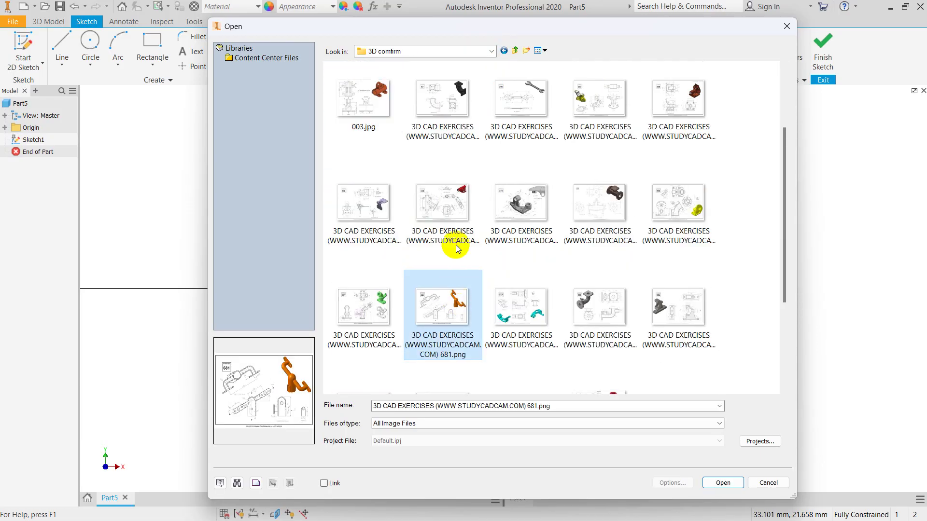
left_click(457, 249)
scroll(491, 215, "down", 3)
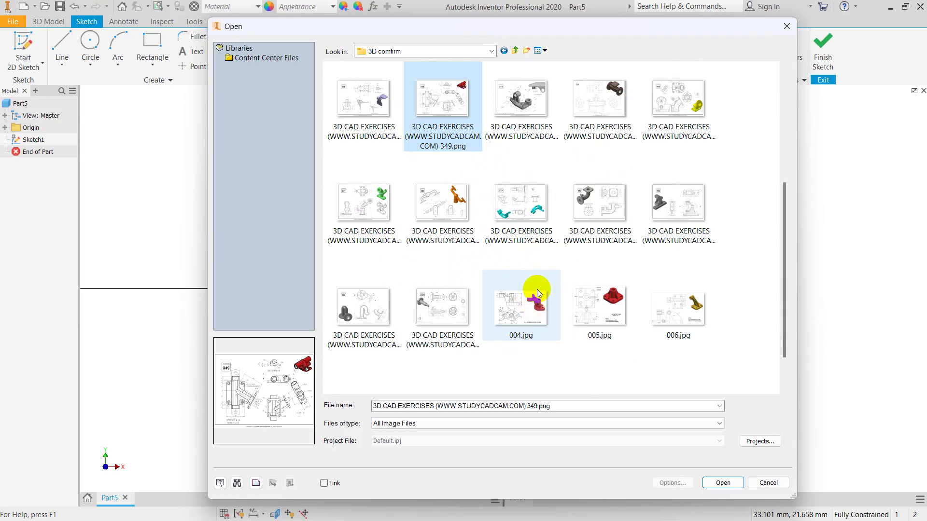
left_click(536, 289)
left_click(723, 483)
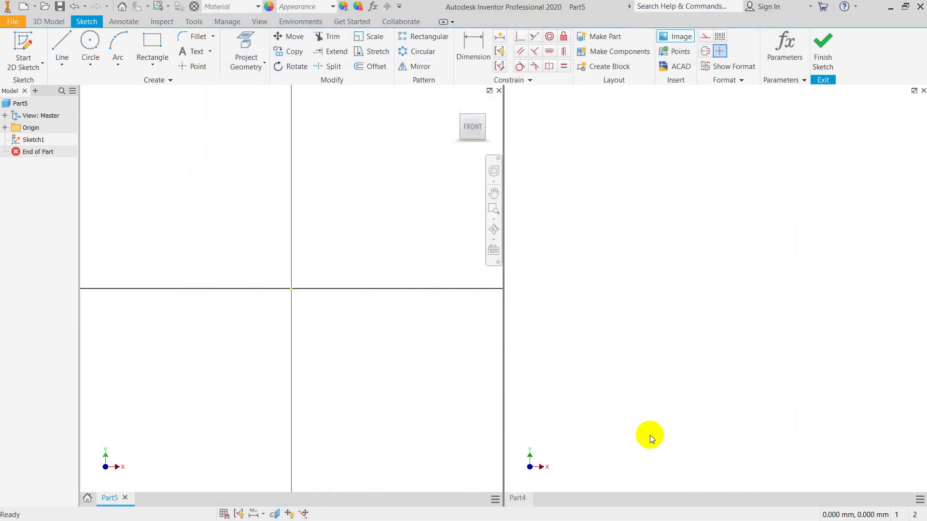
Step: Place the 004.jpg drawing in the sketch with its upper corner near the origin and end the image insertion
scroll(207, 126, "down", 3)
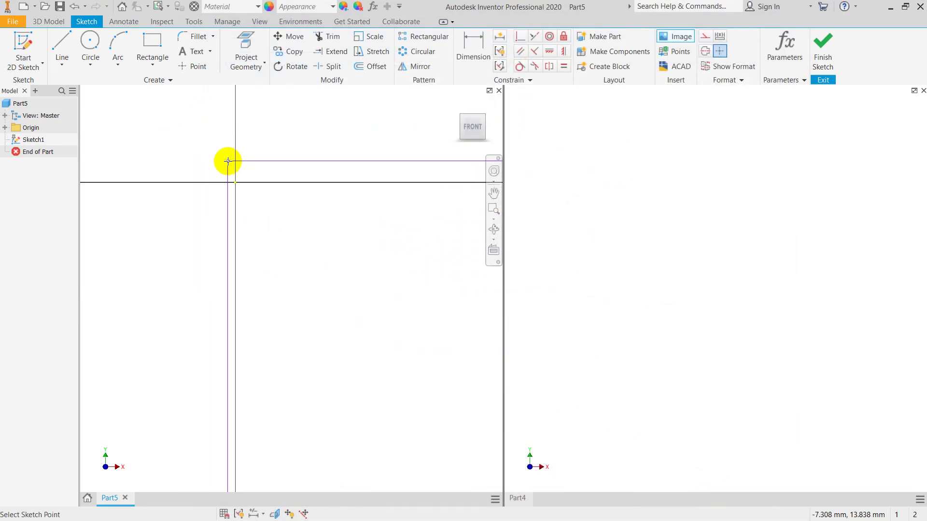
scroll(228, 161, "up", 5)
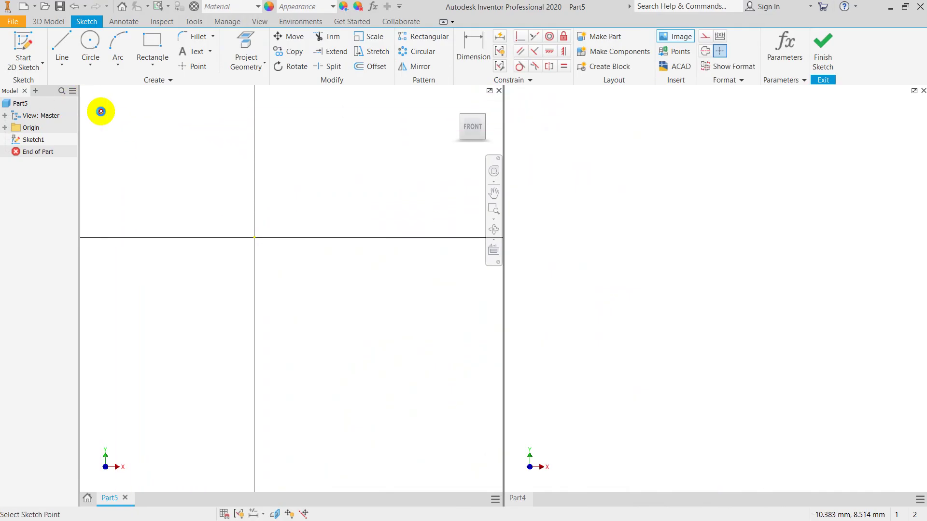
left_click(100, 111)
scroll(185, 167, "down", 10)
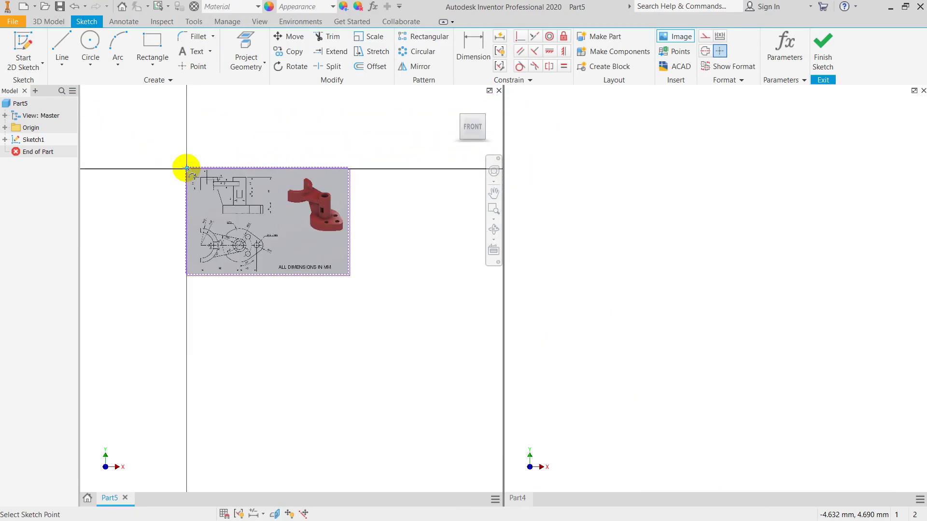
scroll(269, 201, "up", 5)
scroll(262, 201, "down", 2)
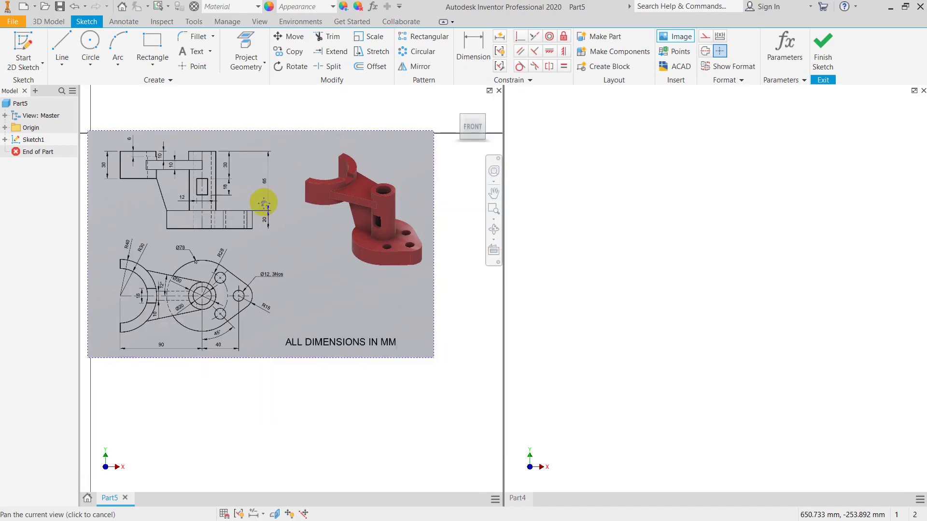
mouse_move(262, 201)
middle_mouse_down()
mouse_move(292, 227)
mouse_move(283, 213)
middle_mouse_up()
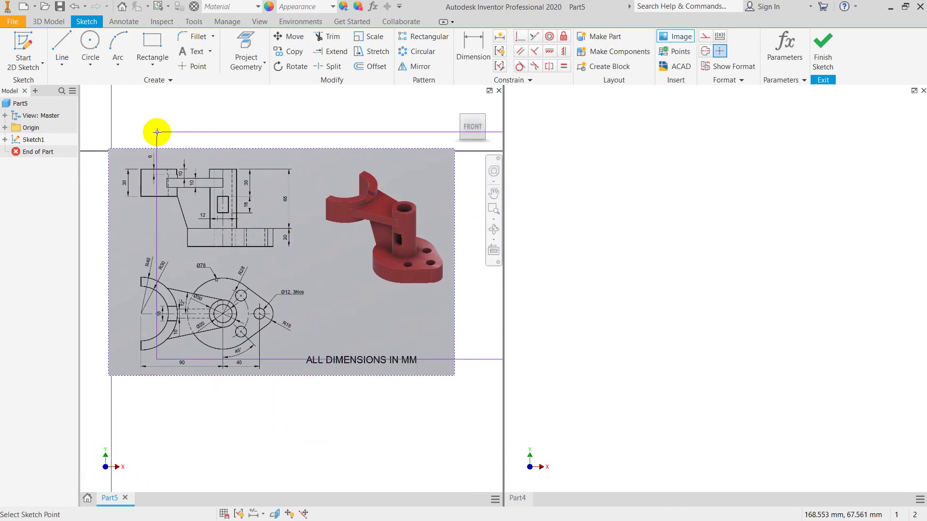
middle_click_drag(178, 189, 182, 205)
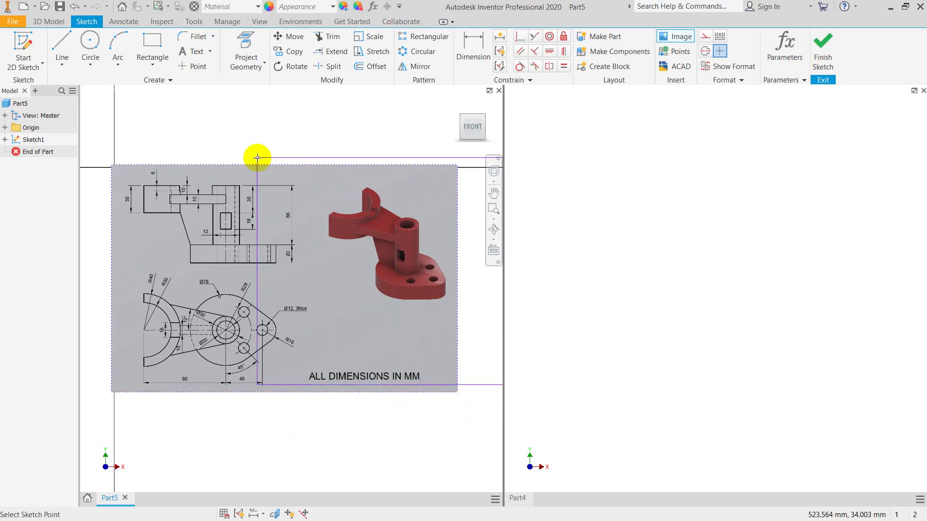
key("Escape")
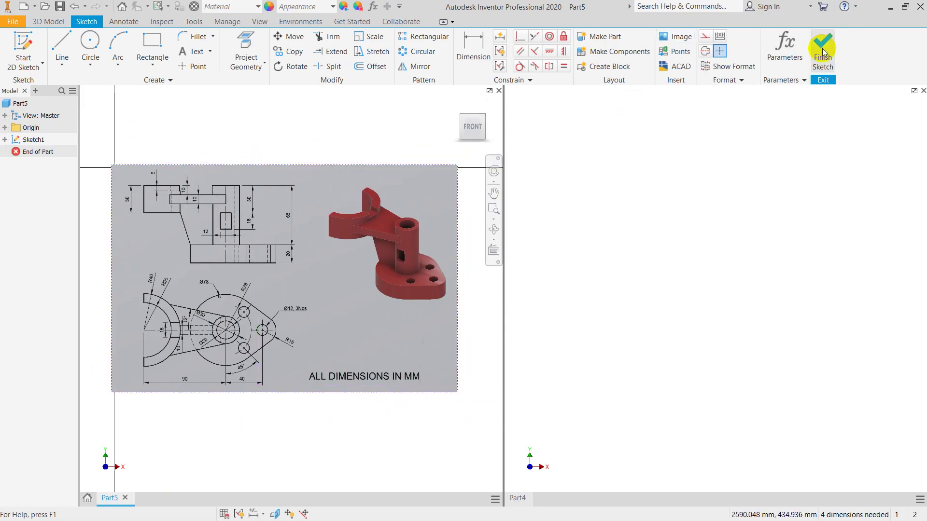
Step: Examine the inserted drawing's front view, plan view and shaded 3D picture, checking the dimensions and grey background
scroll(296, 229, "up", 3)
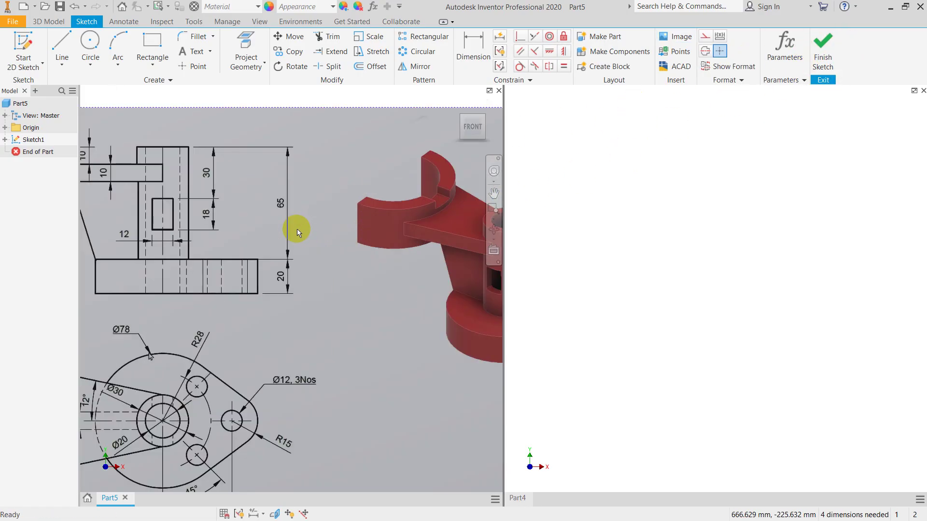
mouse_move(297, 229)
middle_mouse_down()
mouse_move(338, 195)
mouse_move(315, 206)
middle_mouse_up()
scroll(335, 197, "down", 2)
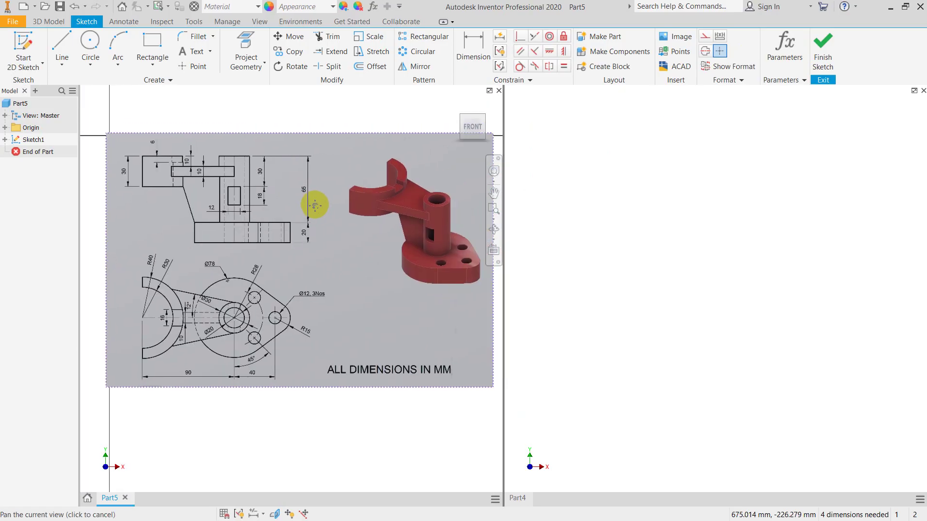
scroll(285, 300, "up", 4)
scroll(289, 300, "down", 2)
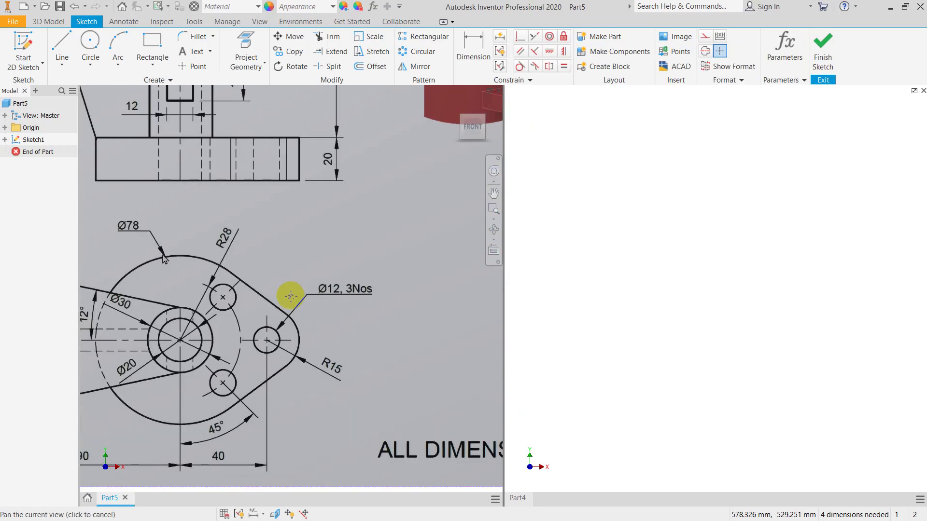
middle_click_drag(290, 300, 396, 282)
scroll(341, 291, "up", 2)
scroll(332, 290, "down", 3)
middle_click_drag(332, 289, 321, 296)
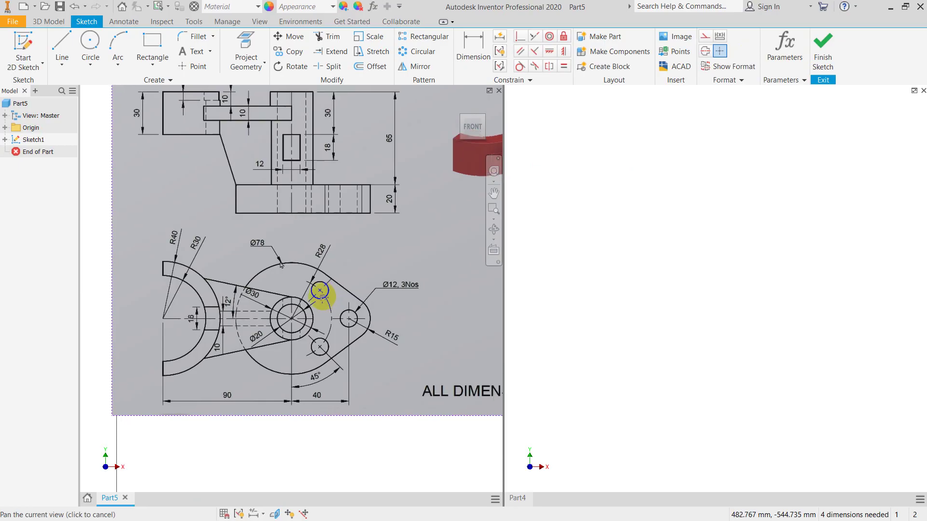
scroll(337, 273, "up", 1)
scroll(367, 235, "down", 2)
middle_click_drag(367, 236, 274, 265)
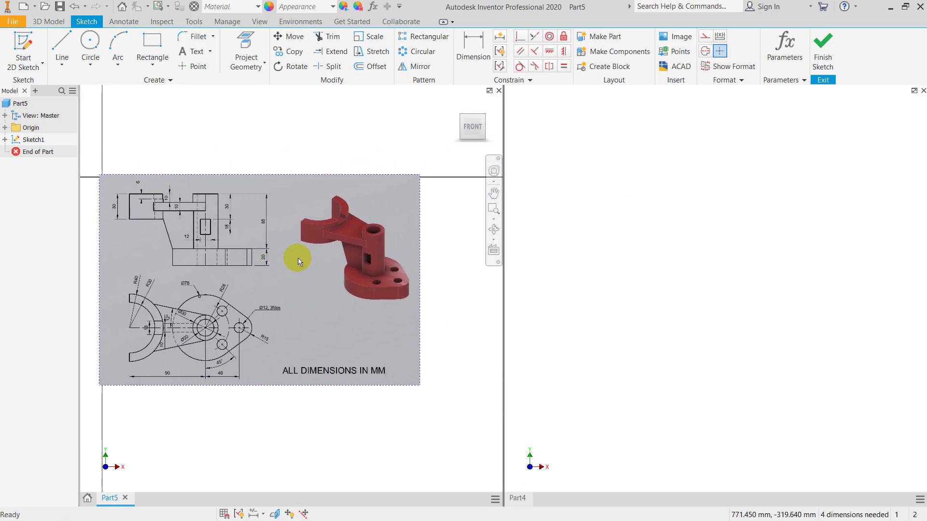
scroll(297, 257, "up", 2)
scroll(297, 257, "down", 2)
middle_click_drag(335, 238, 351, 216)
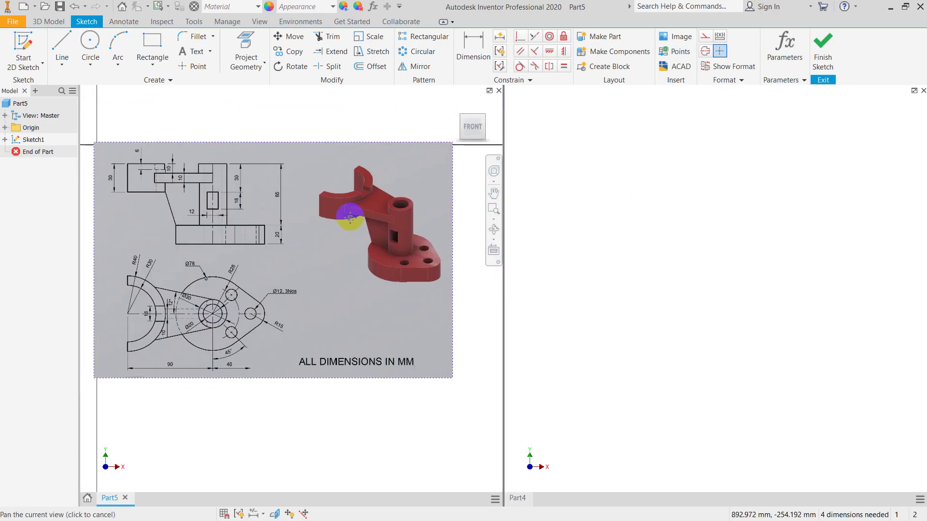
Step: Switch to the original 004.jpg in Photos, compare its background with the sketch image, and return to Inventor
key("super")
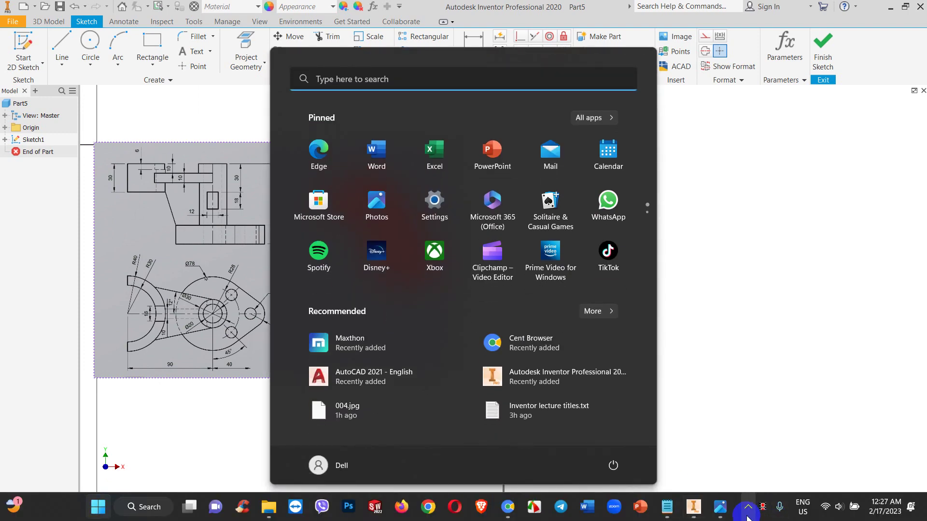
left_click(722, 508)
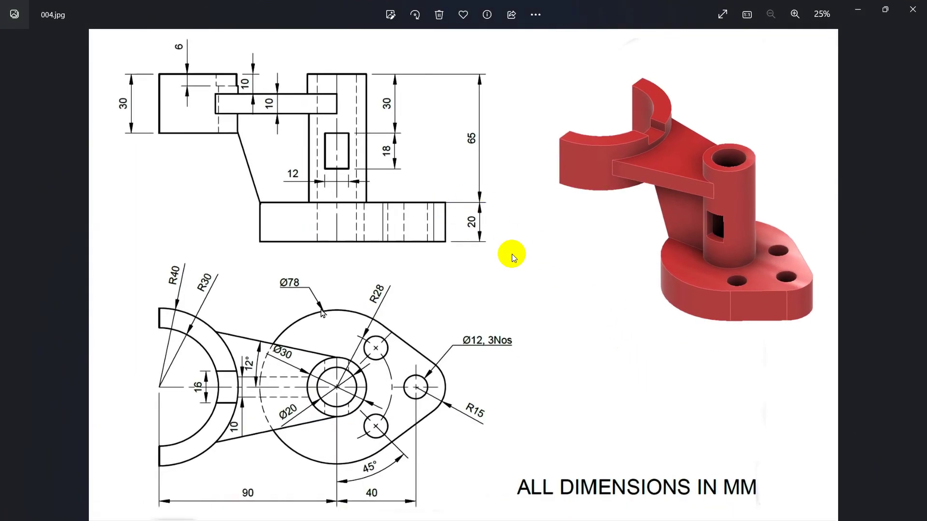
left_click(848, 30)
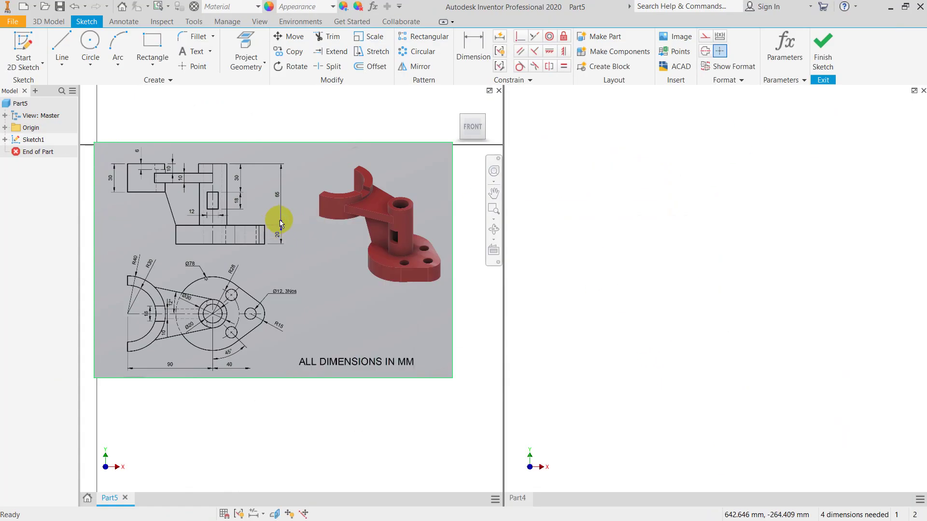
scroll(280, 223, "down", 5)
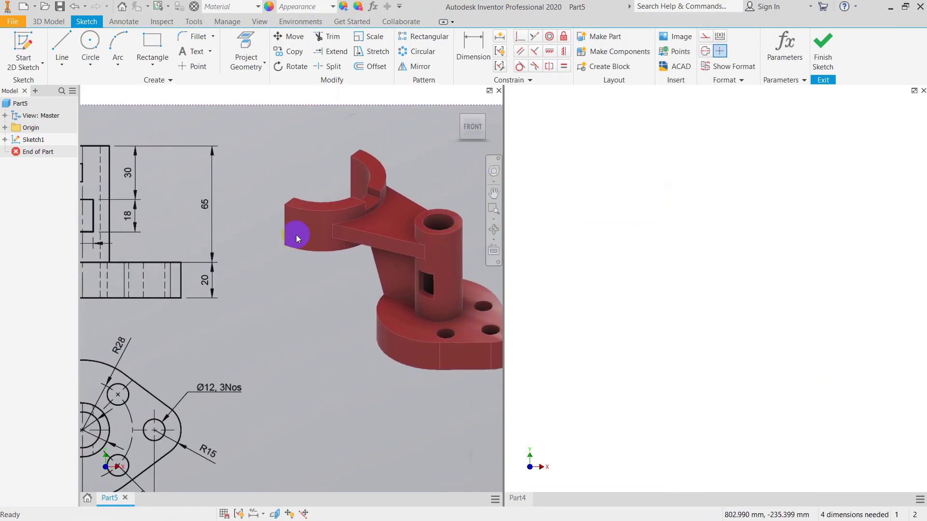
scroll(296, 235, "up", 5)
mouse_move(321, 218)
middle_mouse_down()
mouse_move(413, 213)
mouse_move(368, 233)
mouse_move(352, 222)
middle_mouse_up()
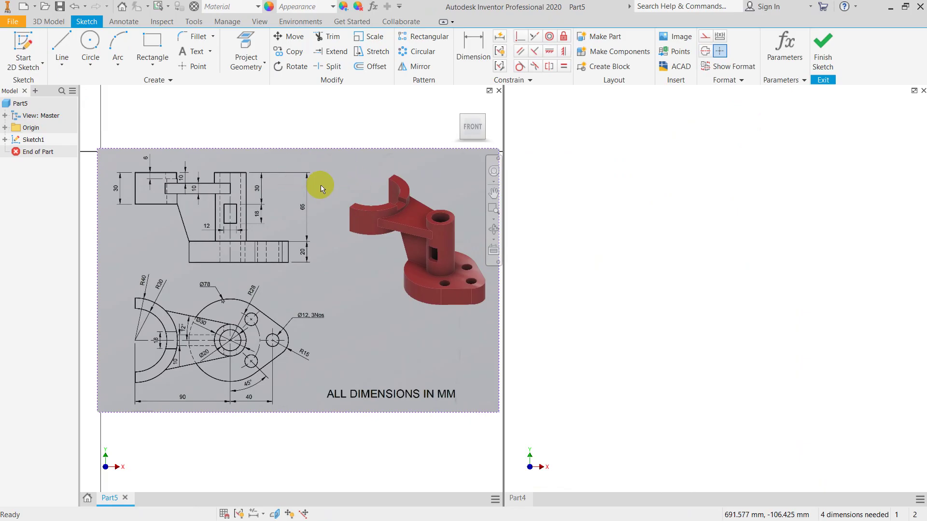
Step: Open the properties of the image placed in Sketch1
right_click(331, 175)
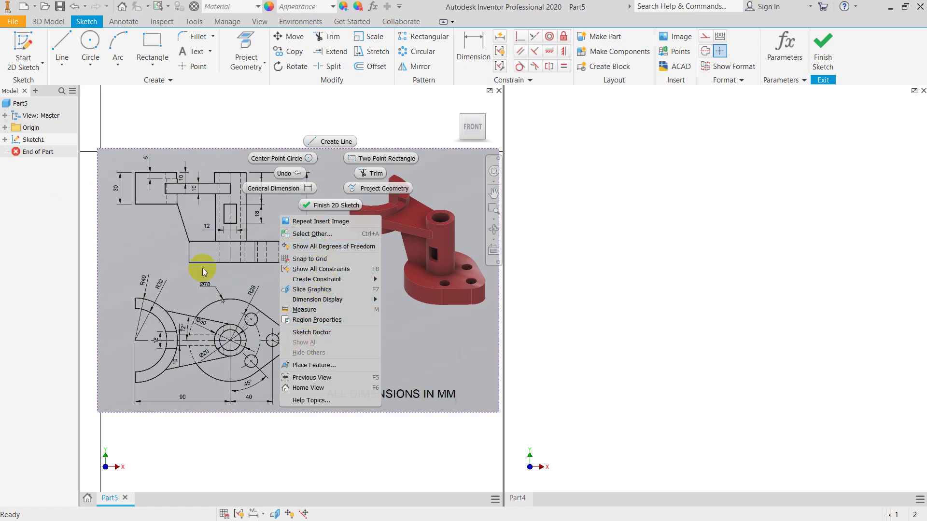
left_click(207, 212)
left_click(33, 139)
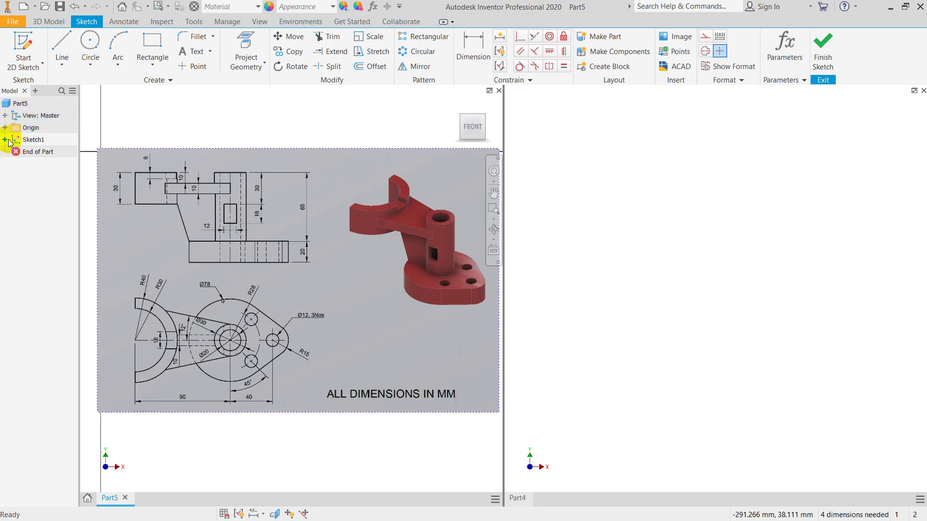
left_click(5, 140)
left_click(43, 153)
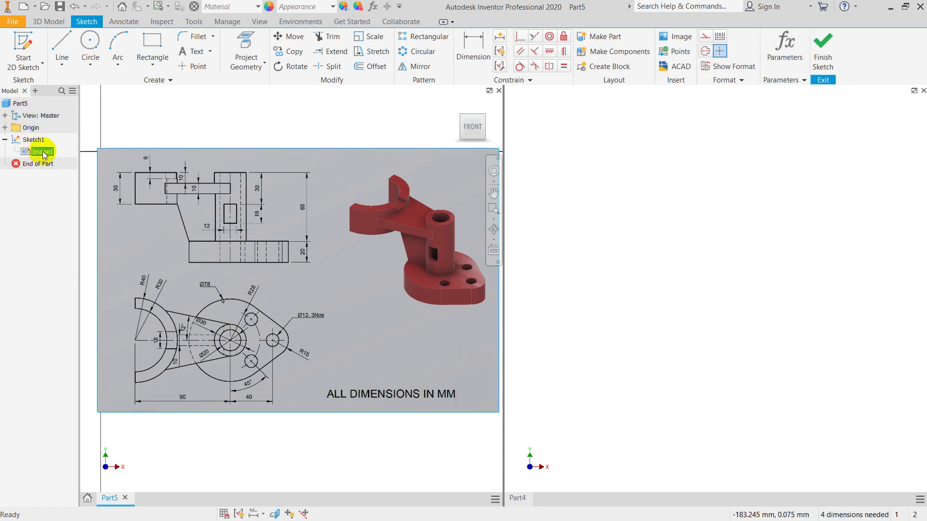
right_click(44, 154)
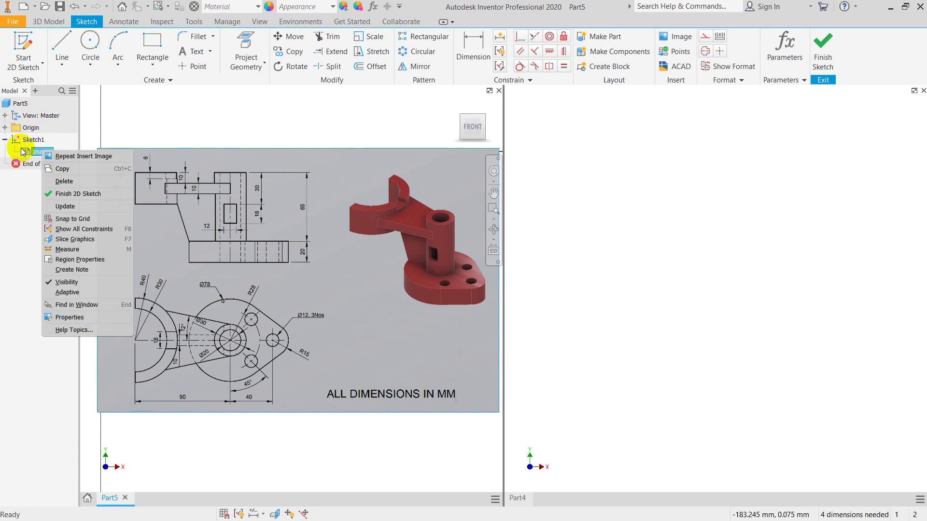
left_click(7, 140)
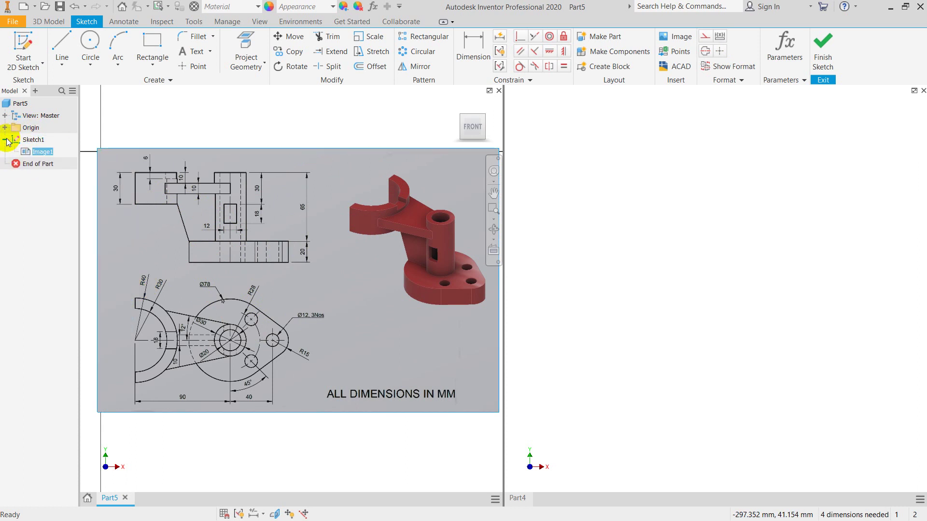
right_click(26, 154)
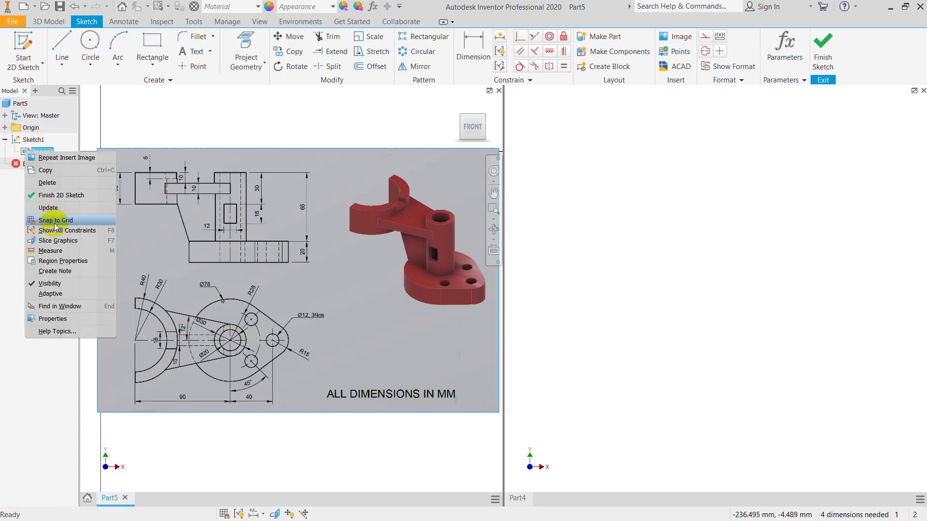
left_click(49, 319)
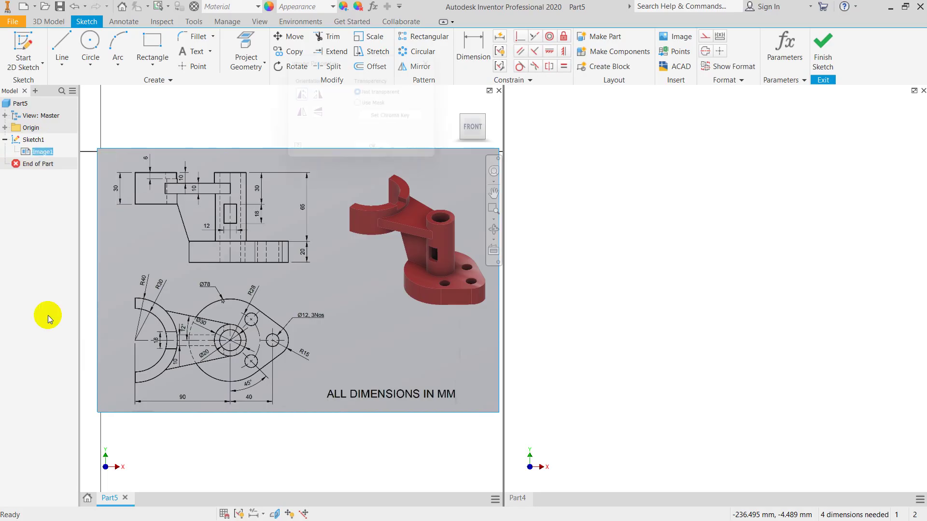